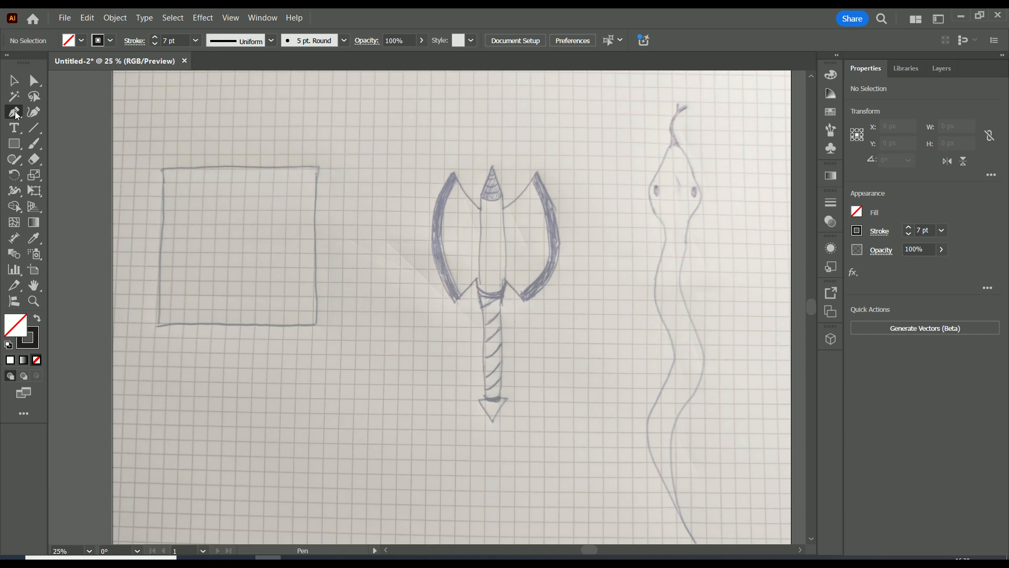
- Trace the sketched square with the Pen tool as a closed path with four straight-sided corners
click(319, 168)
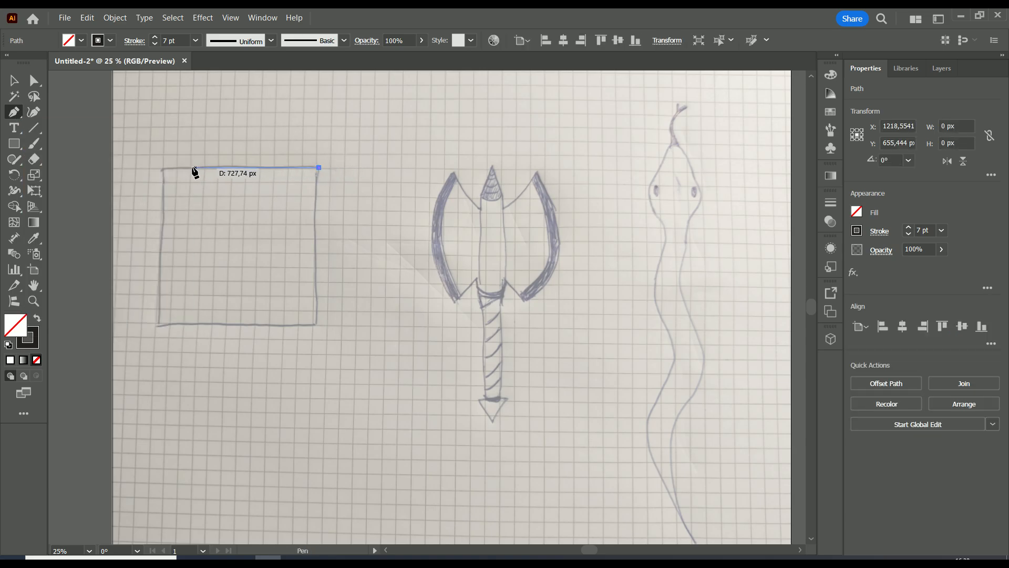
click(162, 168)
click(159, 325)
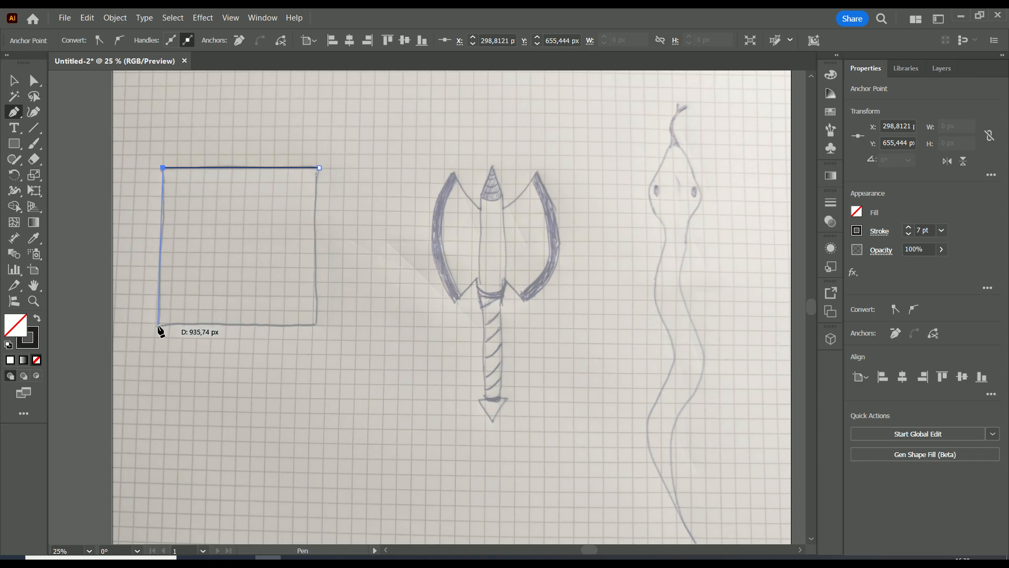
click(318, 326)
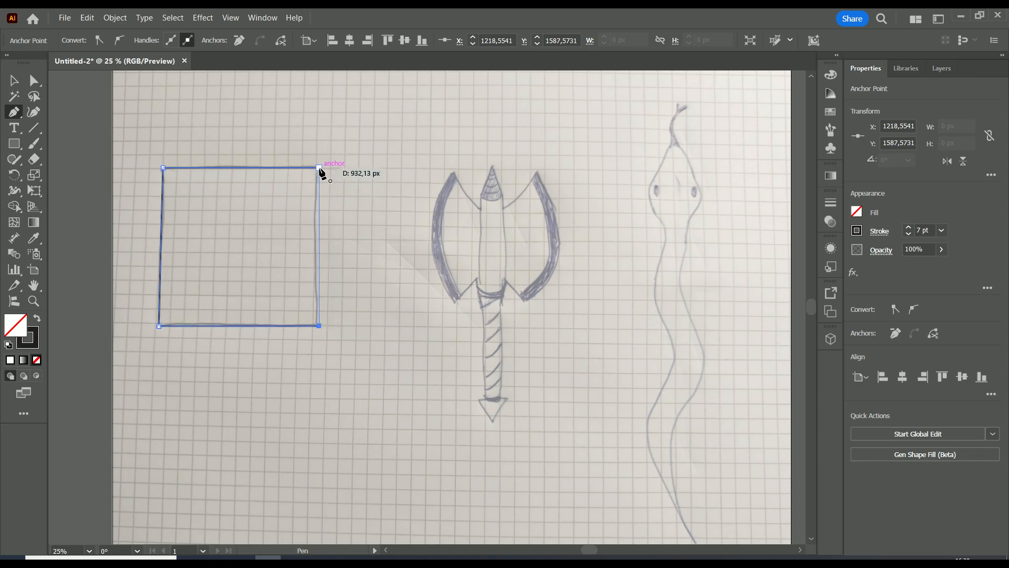
click(319, 168)
ctrl+click(319, 167)
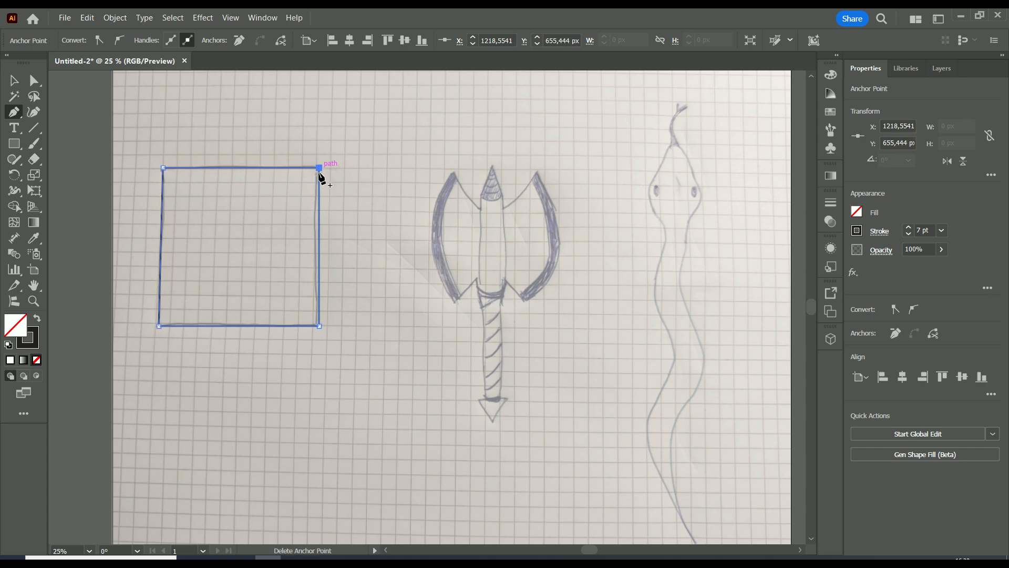
key(v)
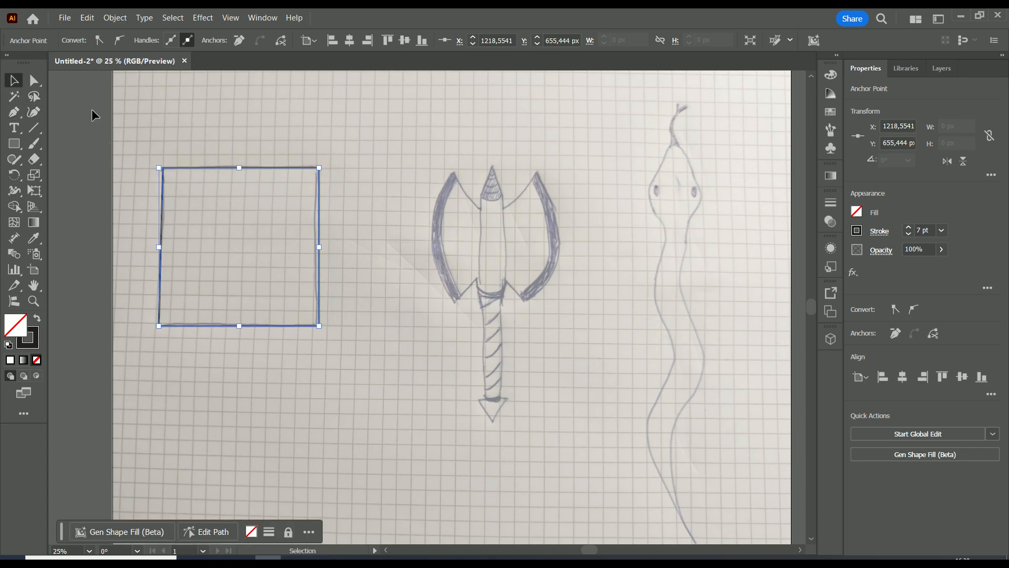
mouse_move(231, 168)
mouse_down()
mouse_move(233, 150)
mouse_move(229, 168)
mouse_up()
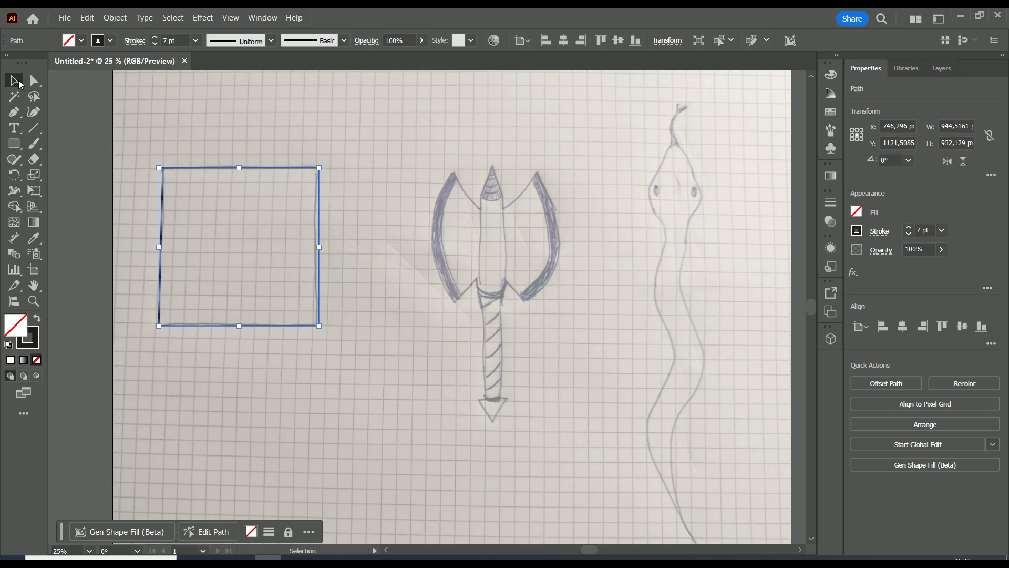
- Start the axe outline with the Pen tool by tracing the left blade from its upper inner corner around the curved edge to its lower inner corner
scroll(505, 229, up, 1)
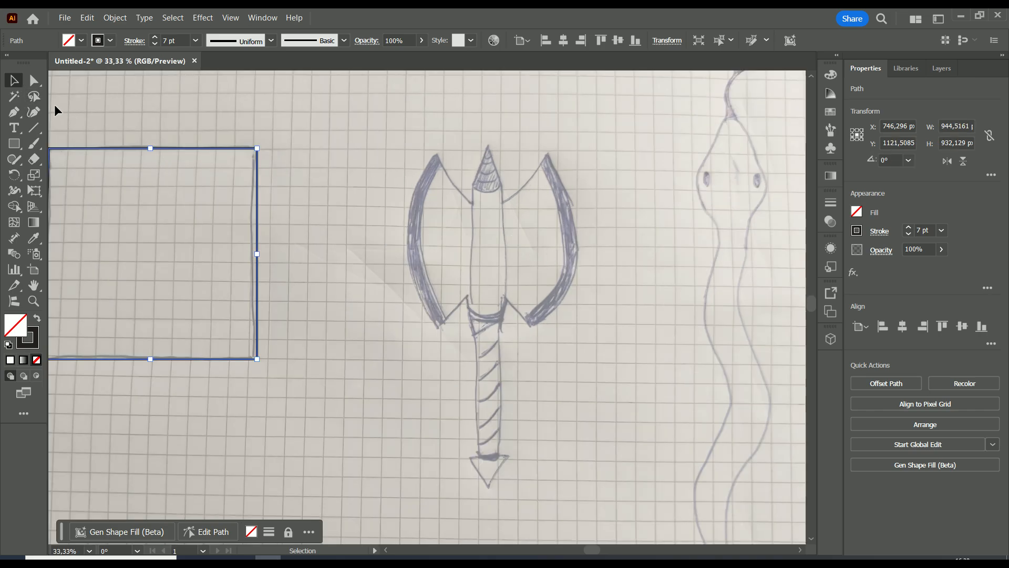
key(p)
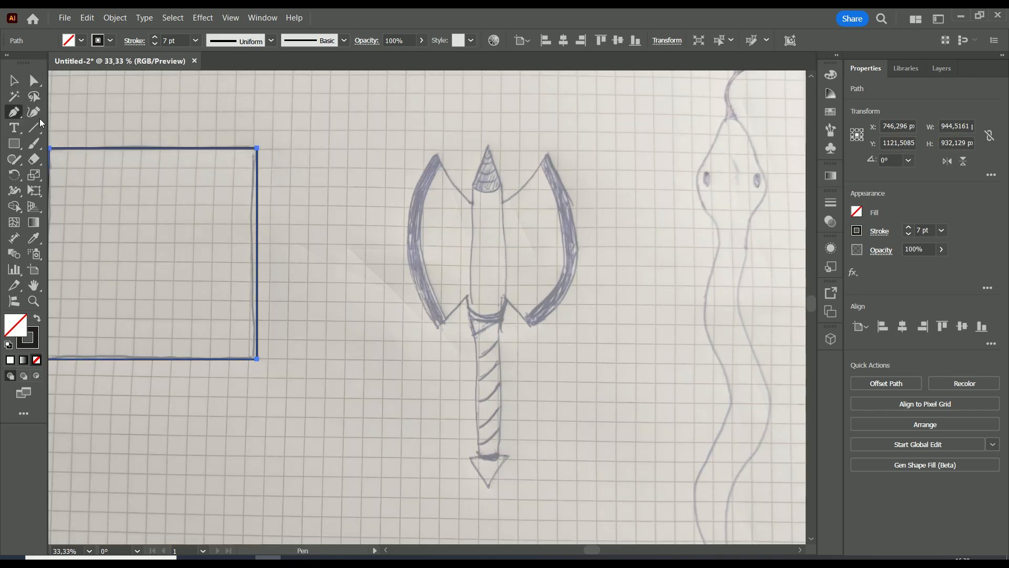
click(472, 204)
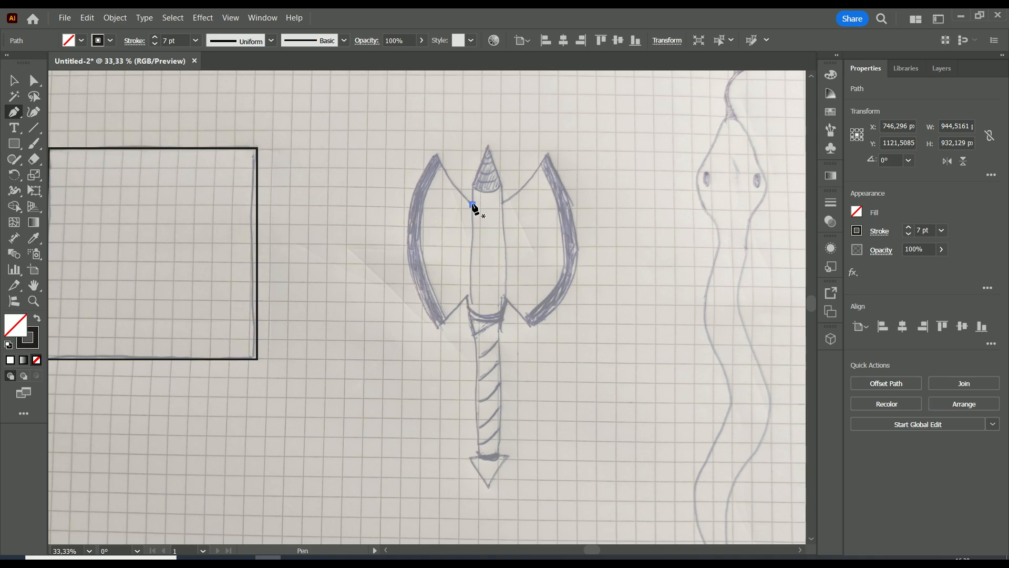
click(436, 153)
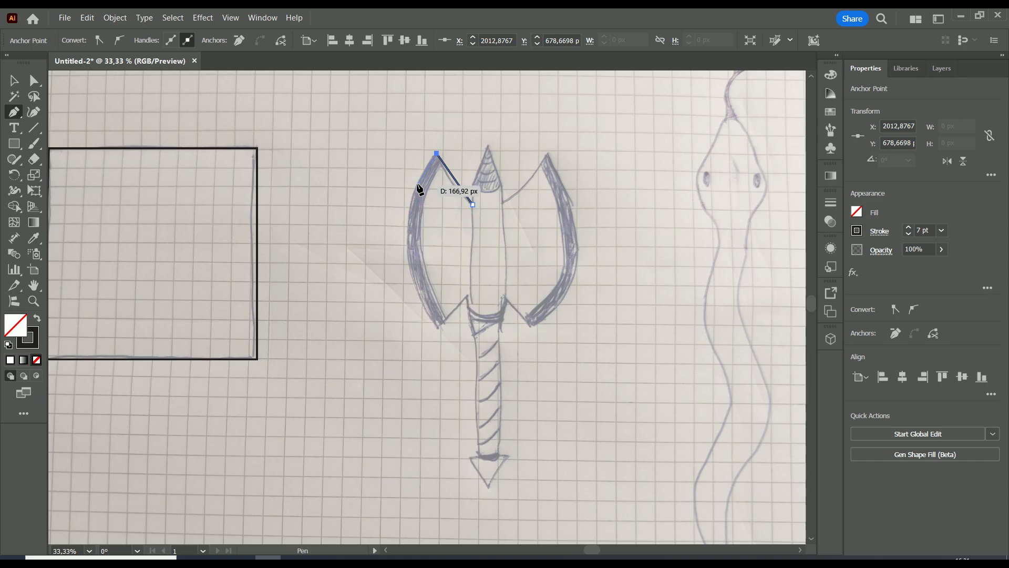
click(407, 232)
drag(407, 245, 407, 287)
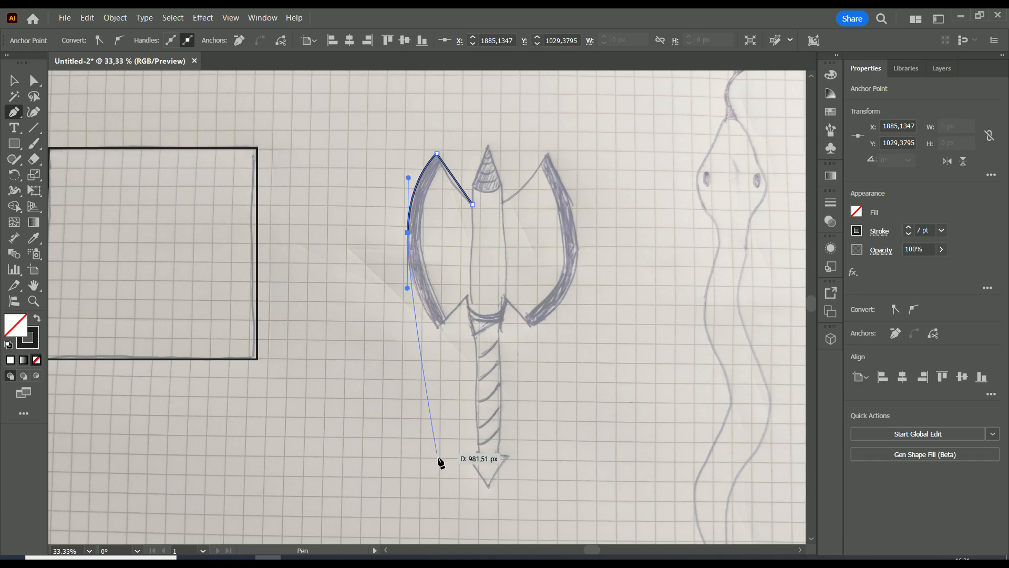
click(439, 330)
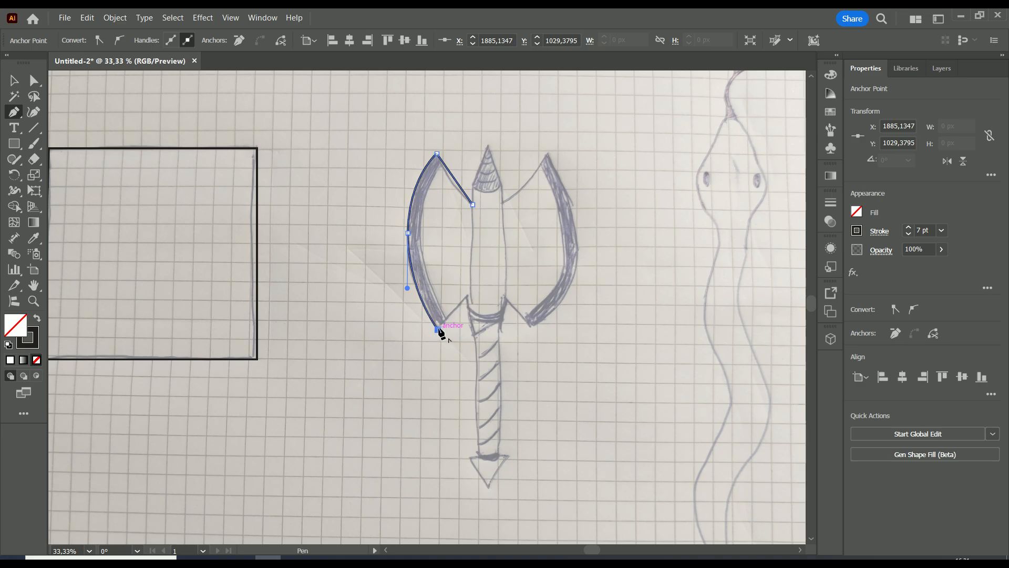
click(469, 296)
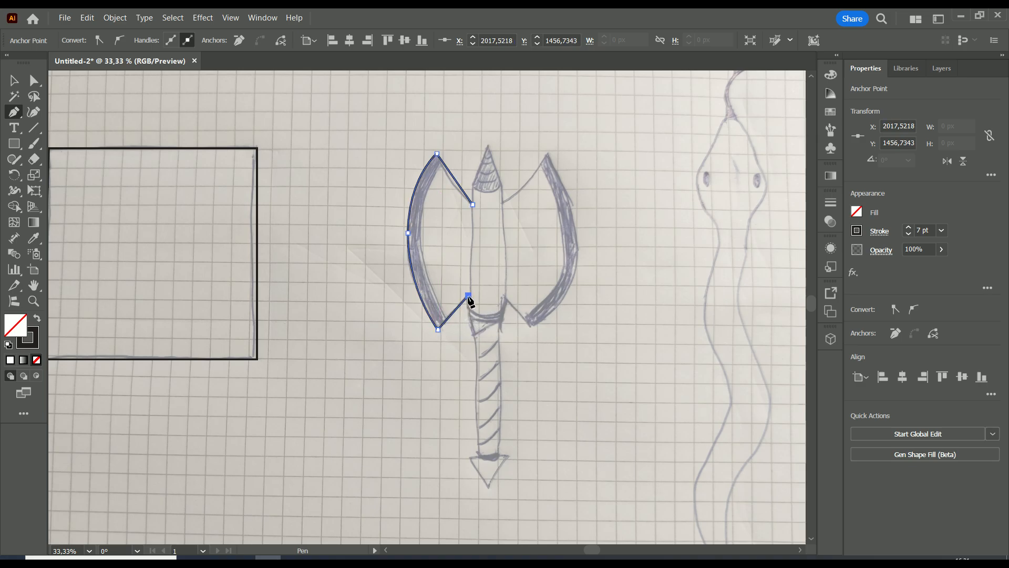
- Continue the axe outline down the left side of the handle, around the pointed pommel and up the handle's right side
click(475, 338)
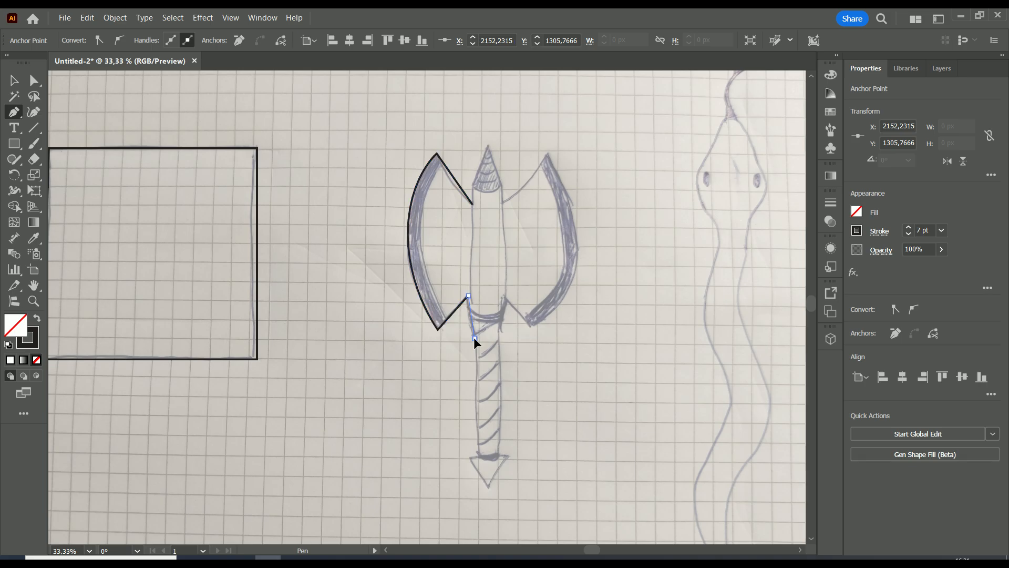
click(478, 455)
click(468, 458)
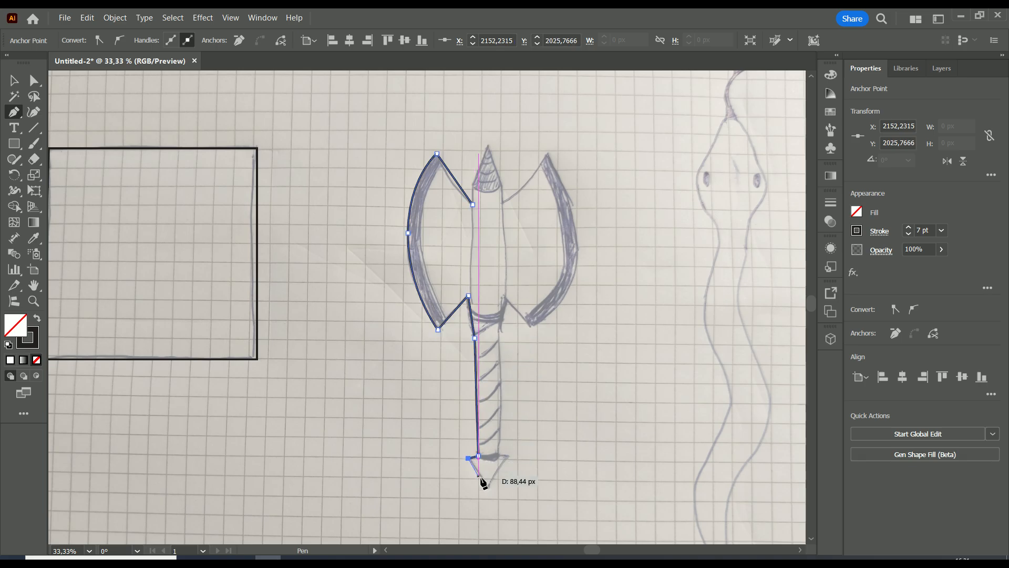
click(489, 488)
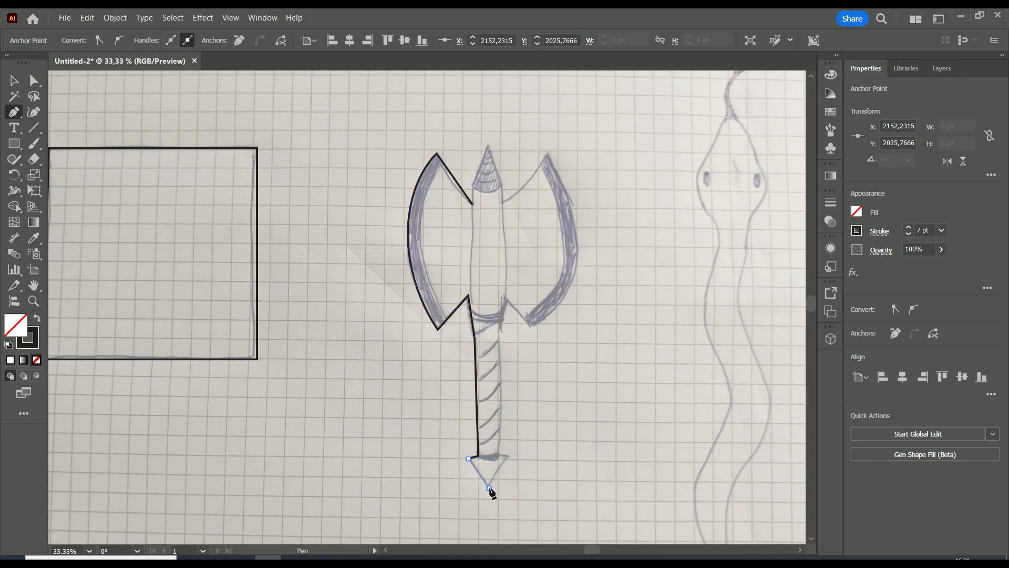
click(509, 456)
click(498, 455)
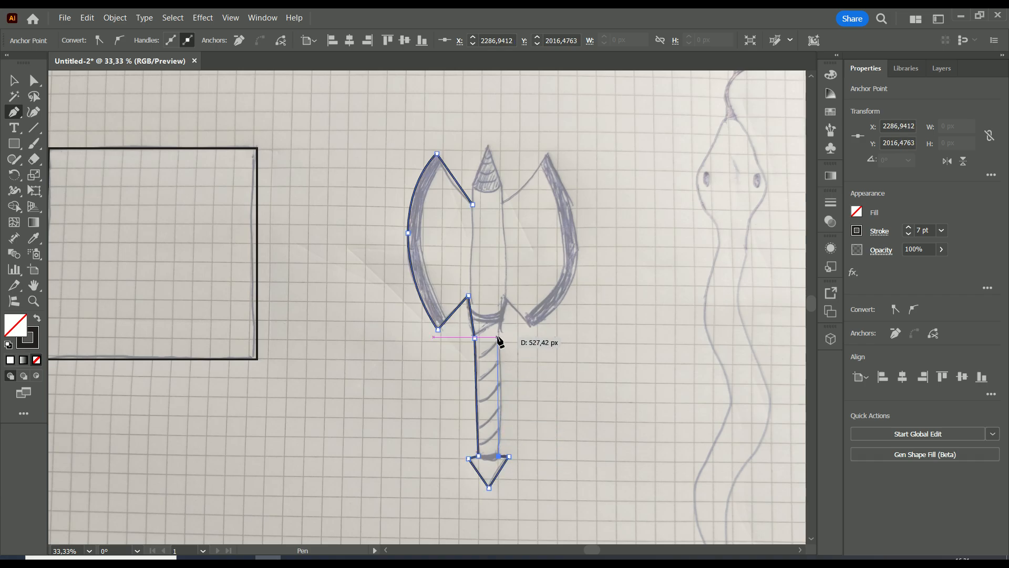
click(498, 337)
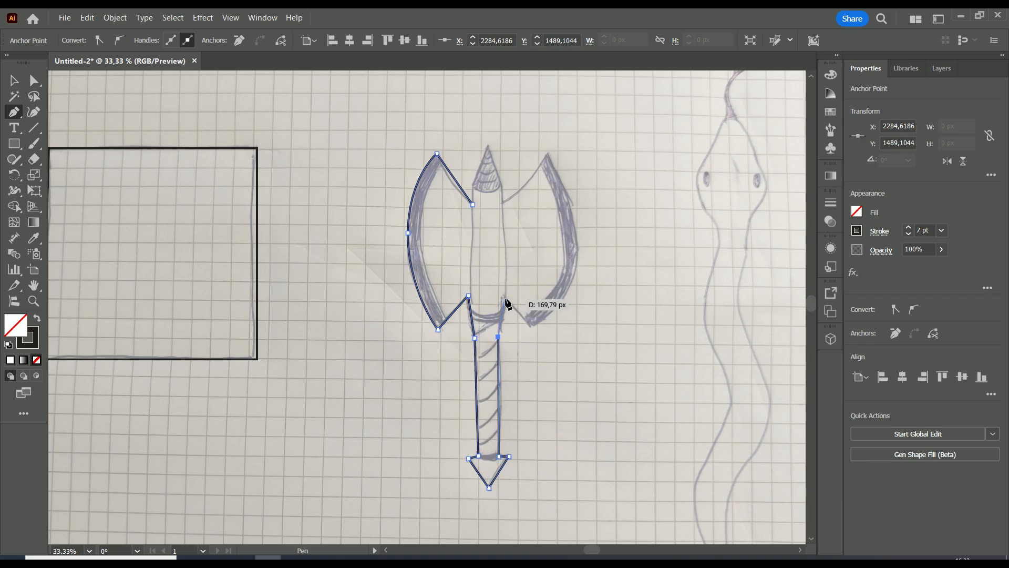
- Continue the axe outline around the right blade, curving its outer edge and ending at the blade's upper inner corner
click(505, 299)
click(531, 327)
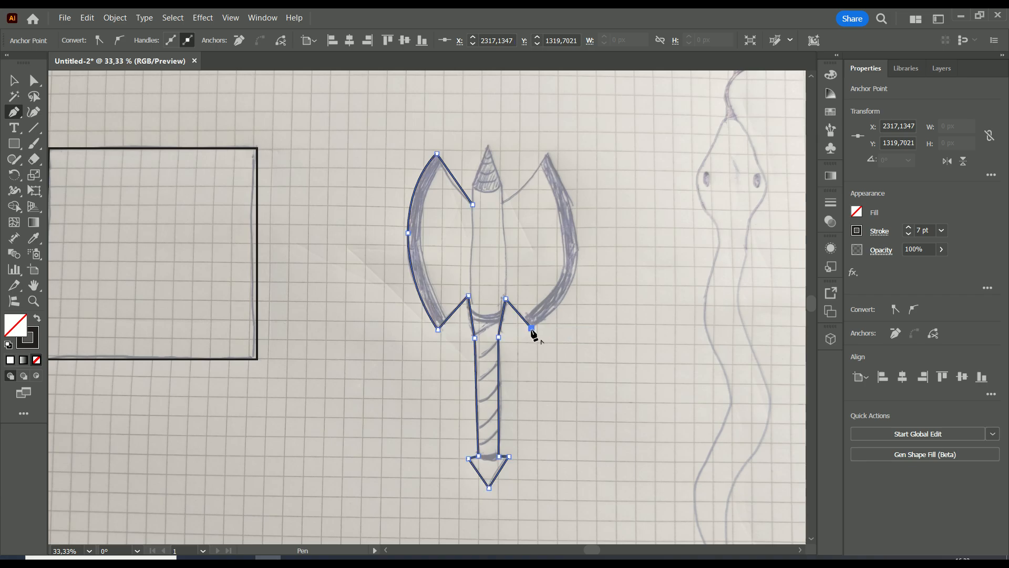
click(579, 255)
drag(579, 254, 578, 203)
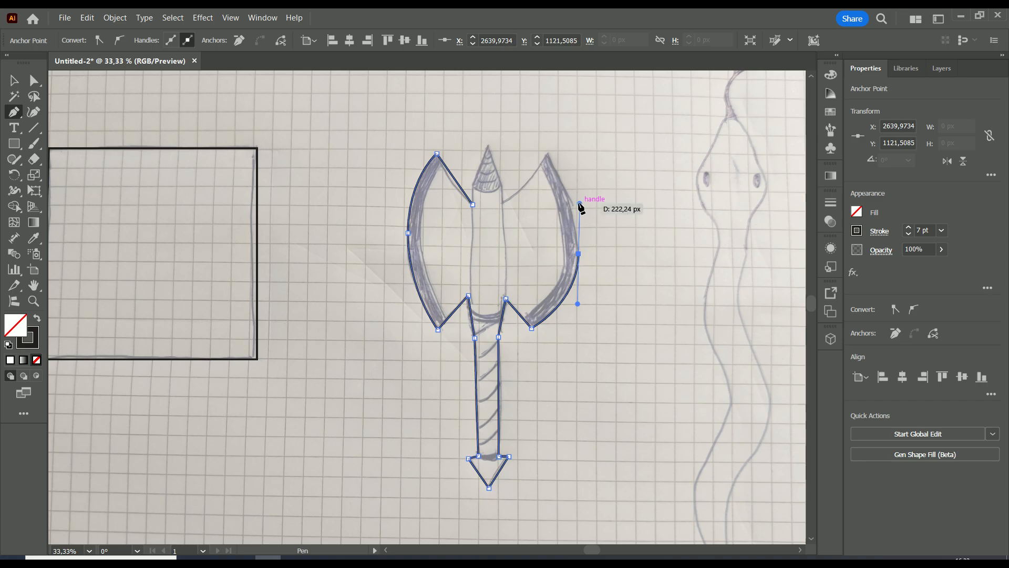
click(549, 154)
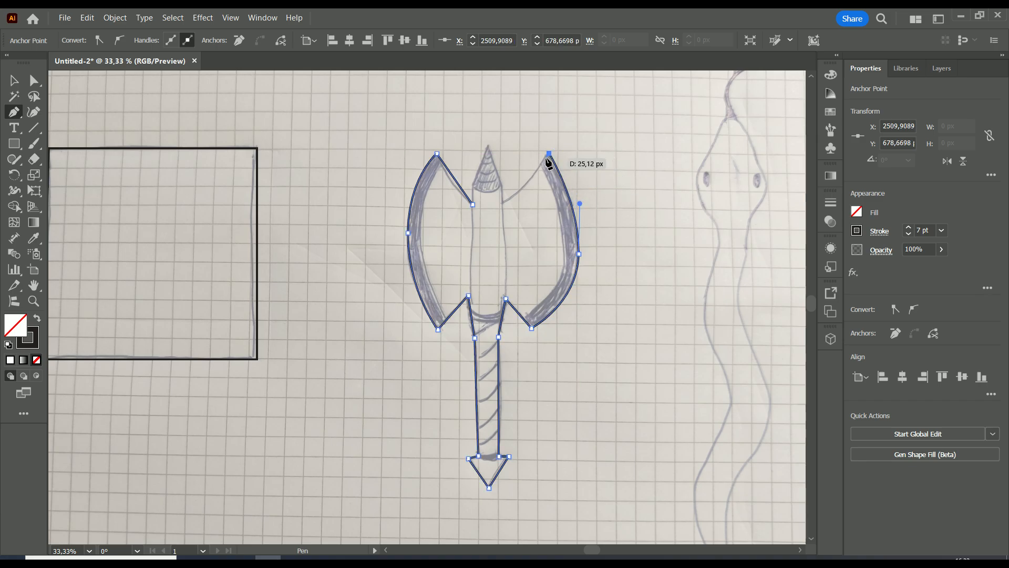
click(503, 202)
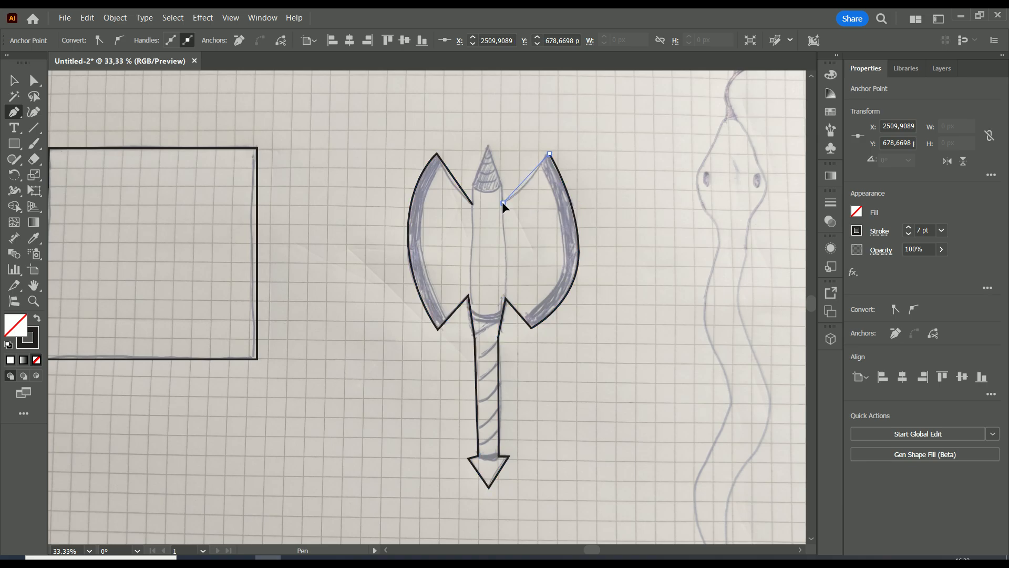
- Trace the spike on top of the axe and close the outline at its starting anchor point
click(502, 187)
click(489, 147)
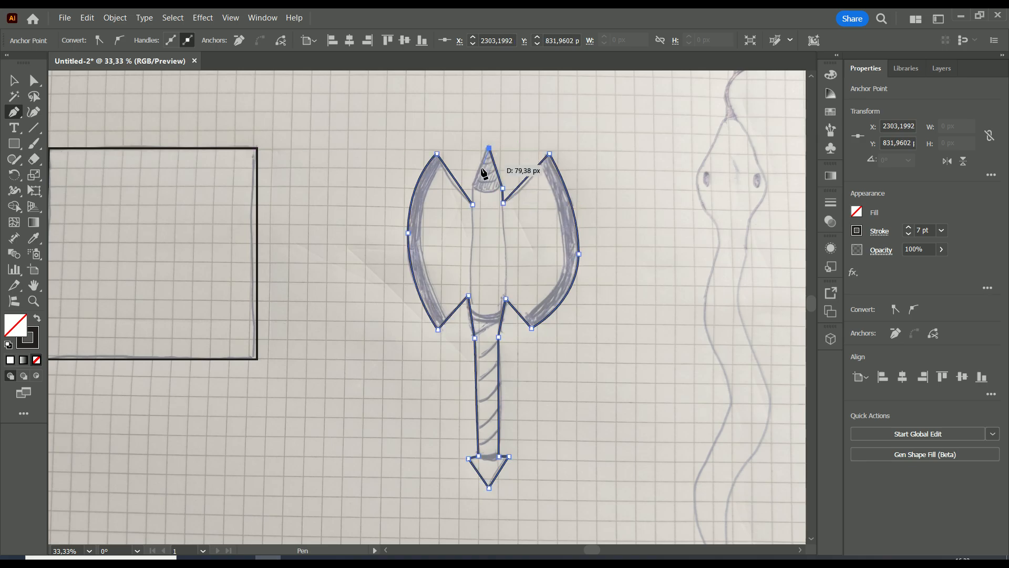
click(472, 184)
click(473, 203)
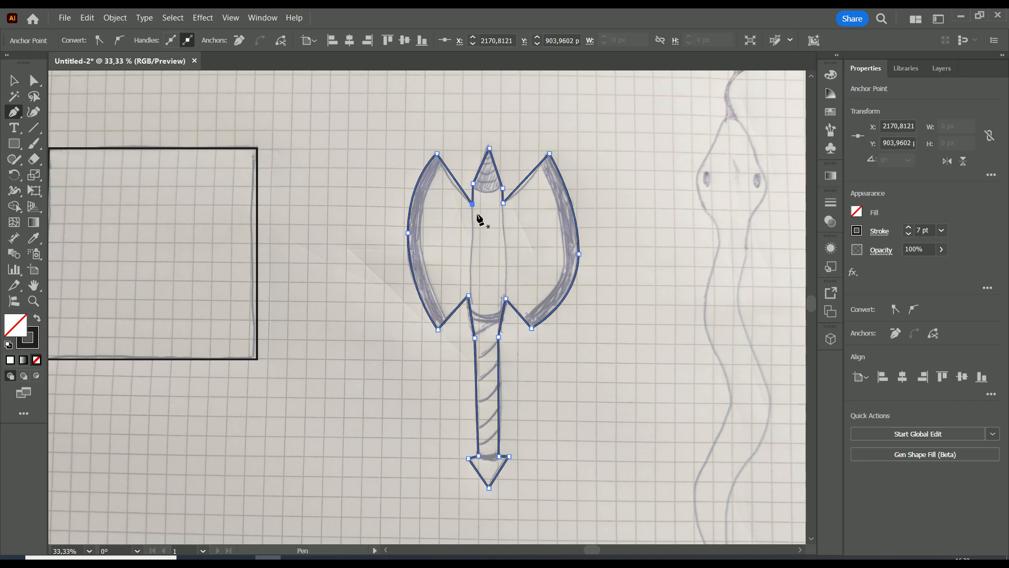
drag(620, 243, 455, 241)
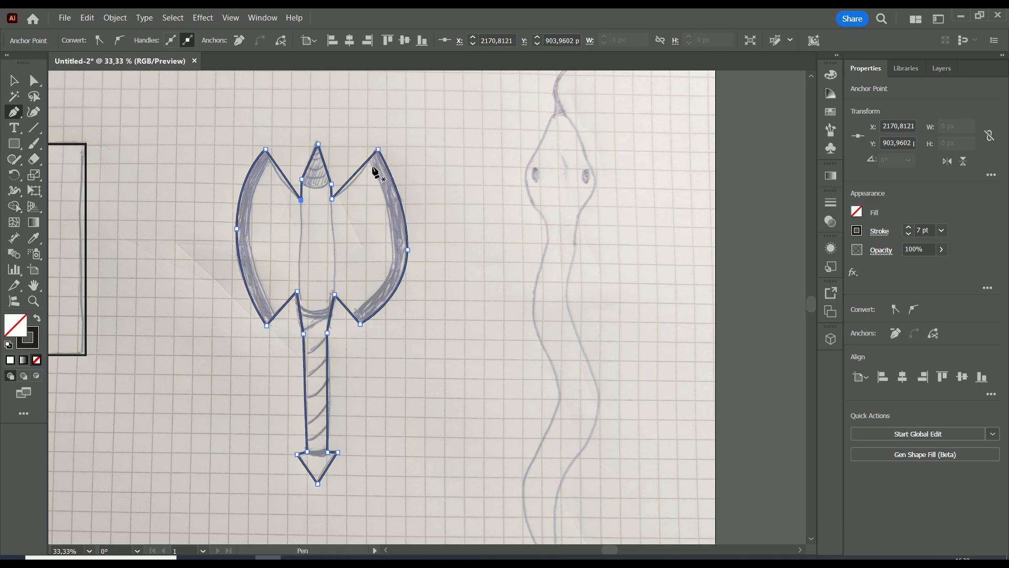
drag(468, 162, 347, 151)
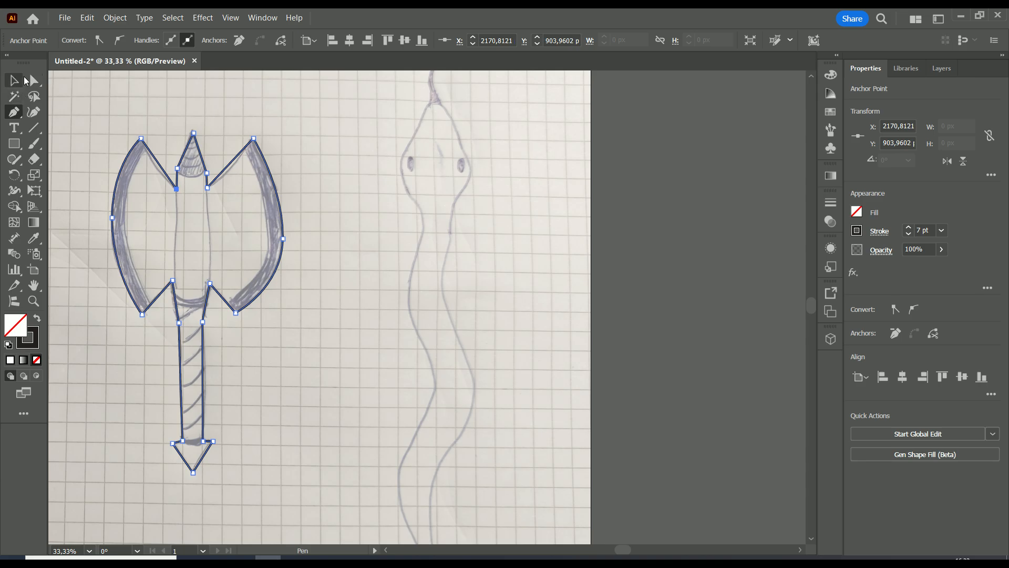
click(34, 82)
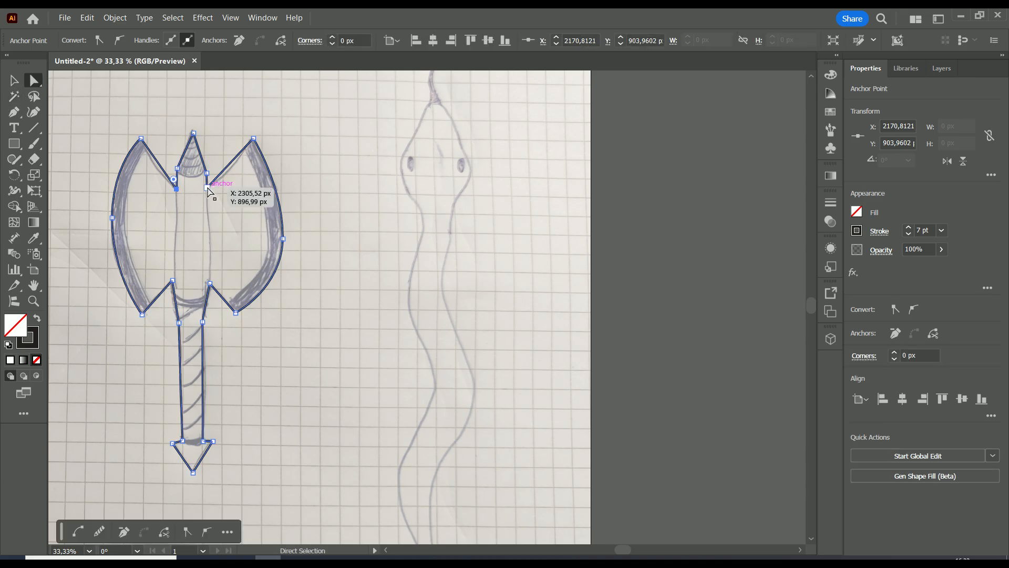
click(15, 113)
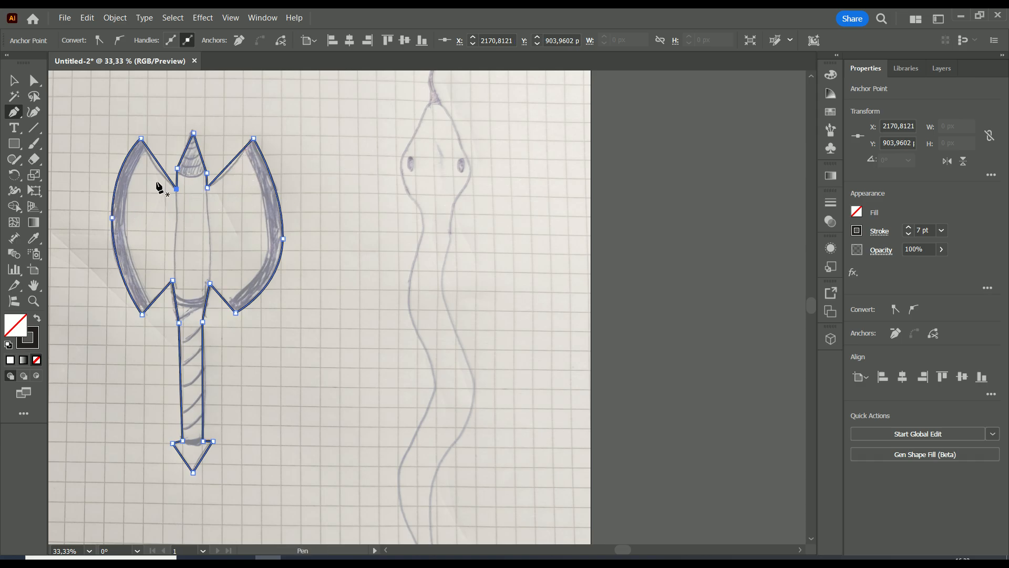
- Start the snake outline with the Pen tool at the snout and curve it down the left side of the head to its widest point
drag(377, 147, 317, 192)
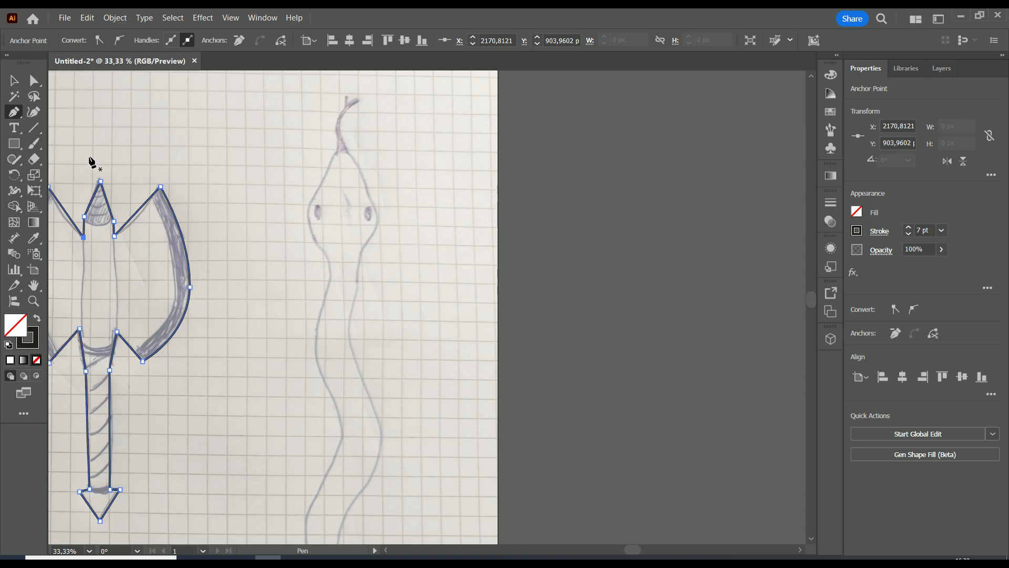
scroll(355, 211, down, 2)
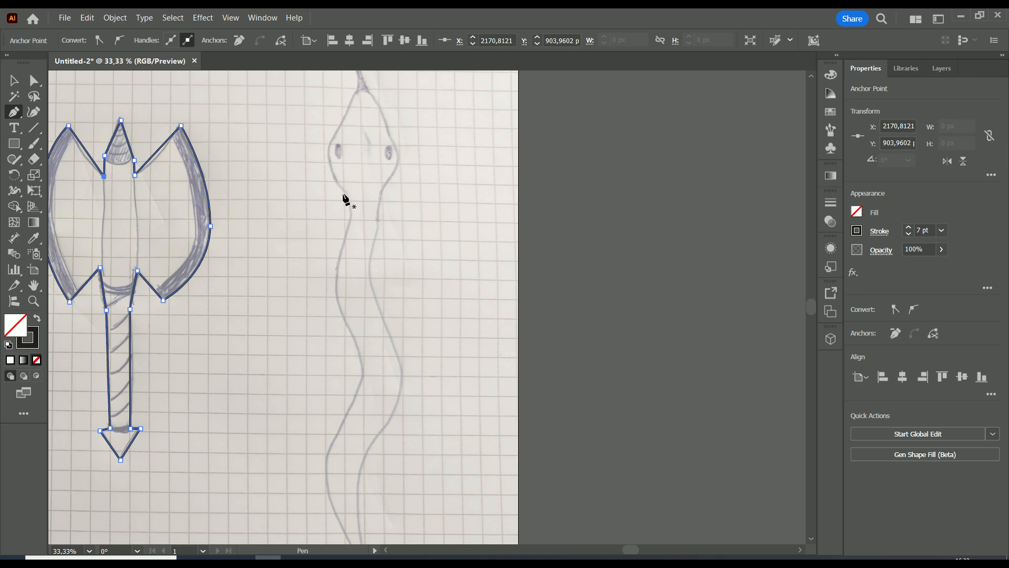
click(361, 90)
scroll(367, 116, up, 2)
drag(358, 113, 387, 260)
scroll(372, 224, down, 1)
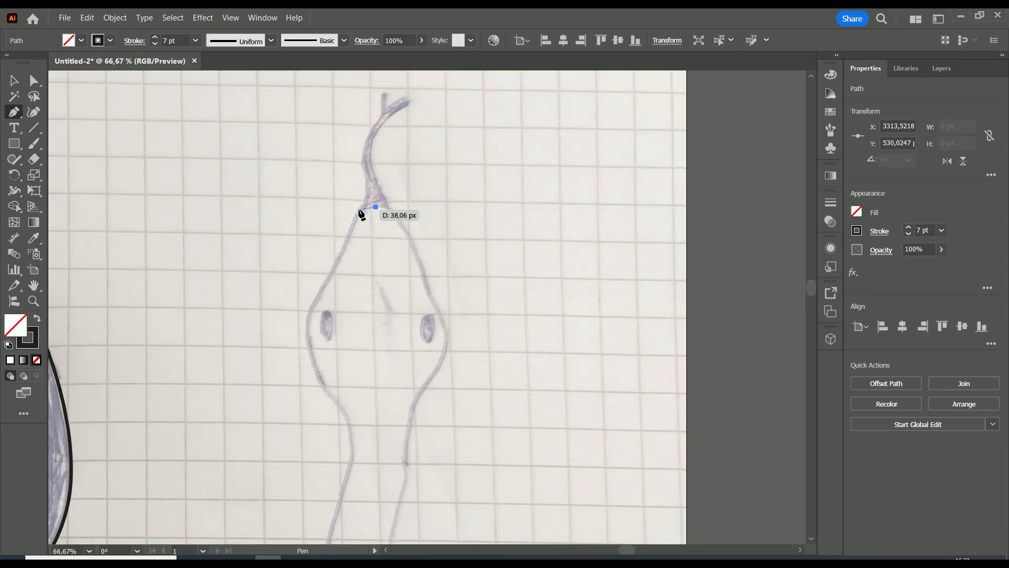
drag(359, 209, 356, 217)
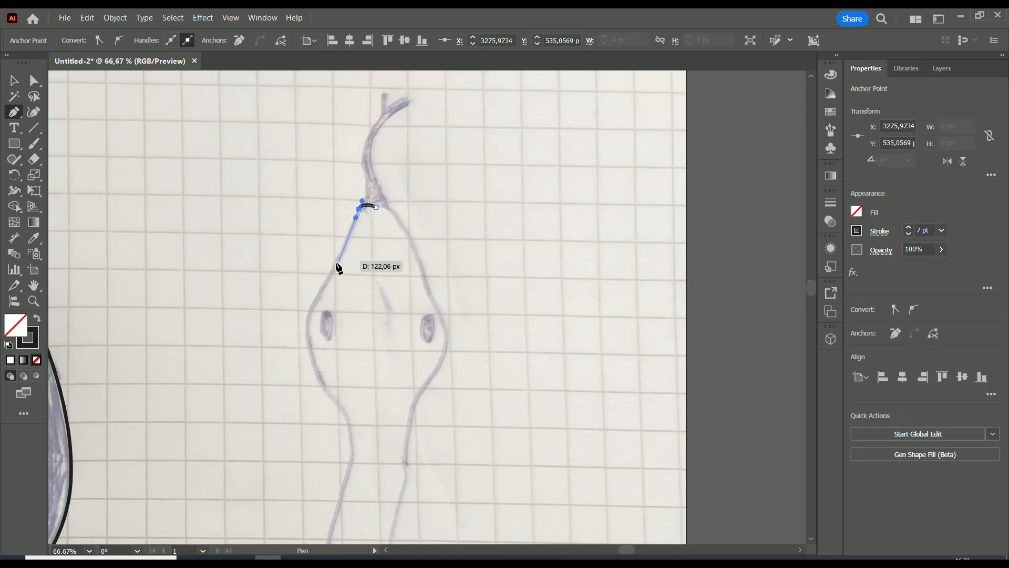
drag(307, 334, 309, 358)
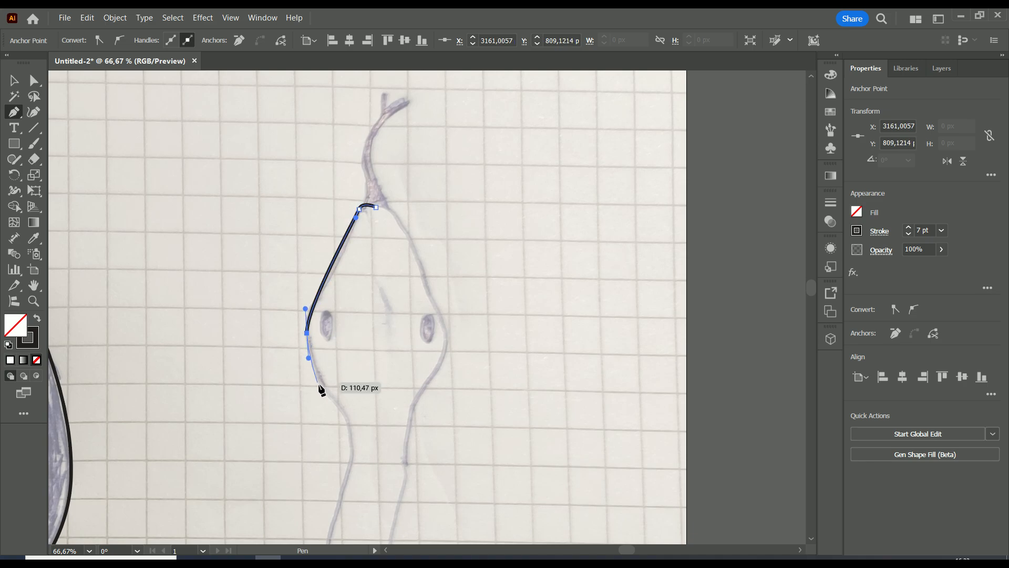
- Extend the snake outline with a smooth curved segment from the widest point of the head in to the left side of the neck
click(349, 428)
drag(349, 428, 349, 443)
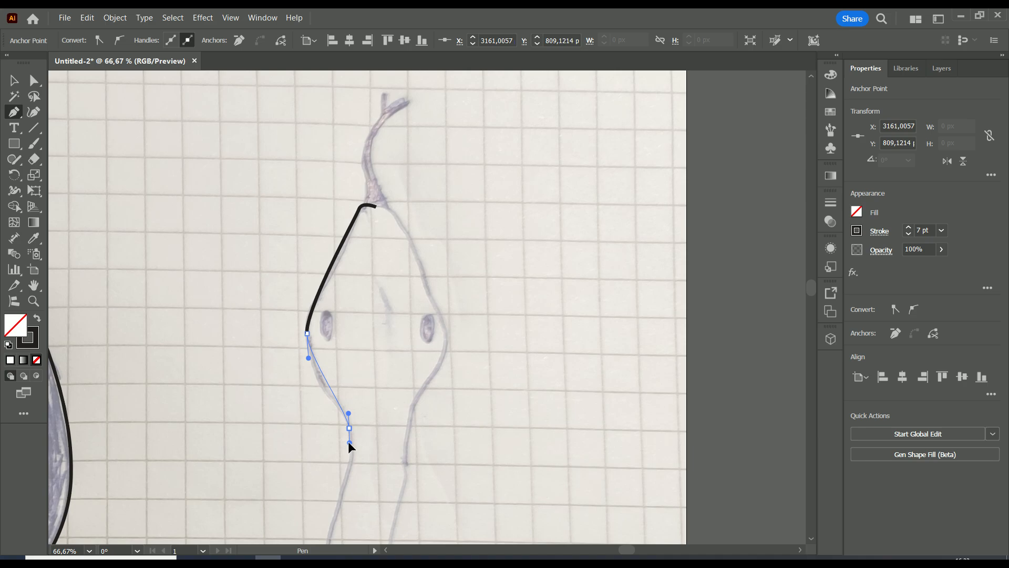
mouse_move(348, 442)
mouse_down()
mouse_move(350, 461)
mouse_move(337, 469)
mouse_move(333, 441)
mouse_move(354, 453)
mouse_move(334, 468)
mouse_move(345, 448)
mouse_move(354, 454)
mouse_move(351, 445)
mouse_move(358, 453)
mouse_move(340, 478)
mouse_move(303, 394)
mouse_move(318, 481)
mouse_move(368, 460)
mouse_move(306, 471)
mouse_move(350, 468)
mouse_move(468, 256)
mouse_up()
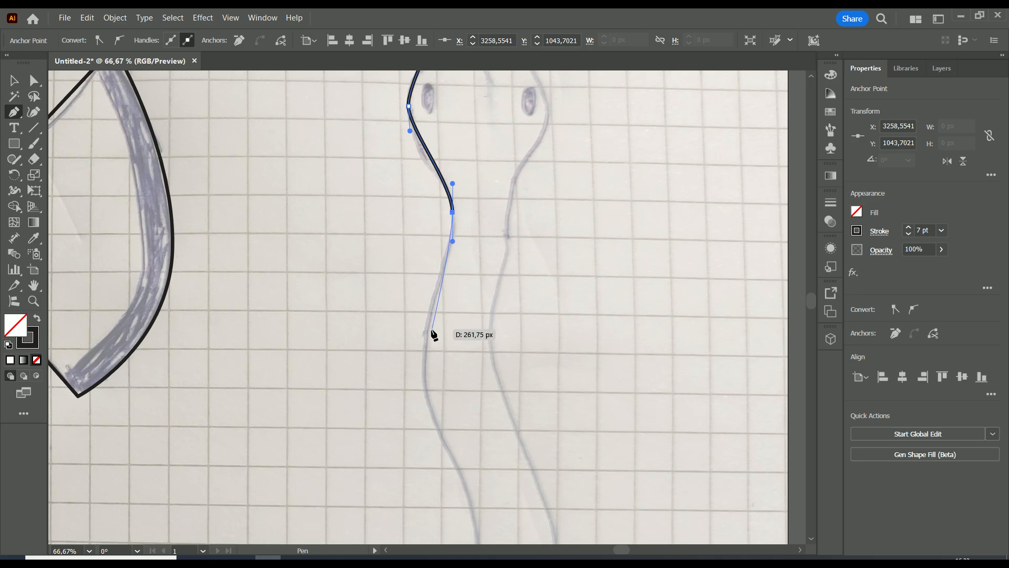
- Continue the snake outline down the left side of the body with smooth curved segments at each bend, ending at the tail tip
drag(424, 376, 423, 435)
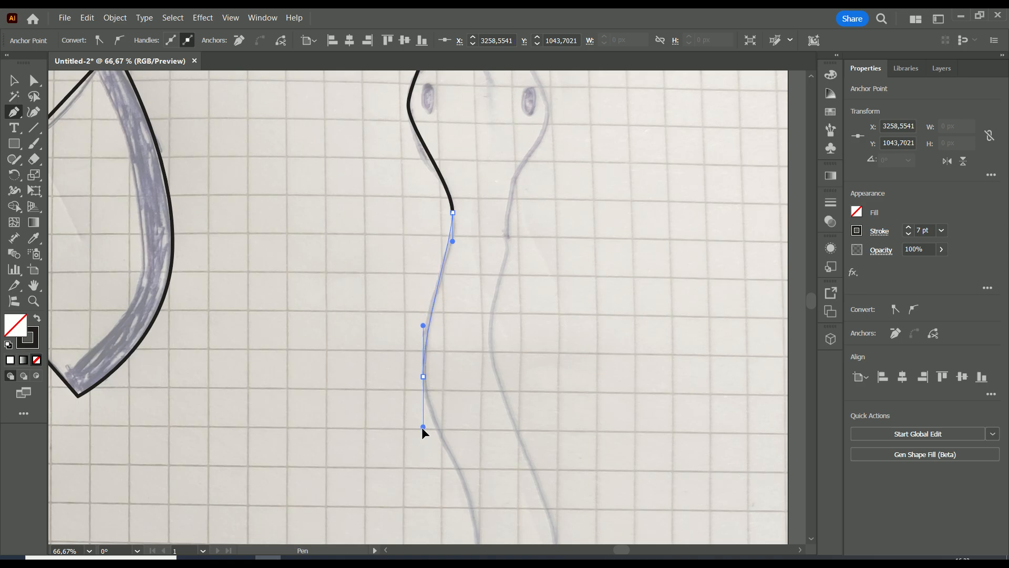
drag(424, 441, 374, 266)
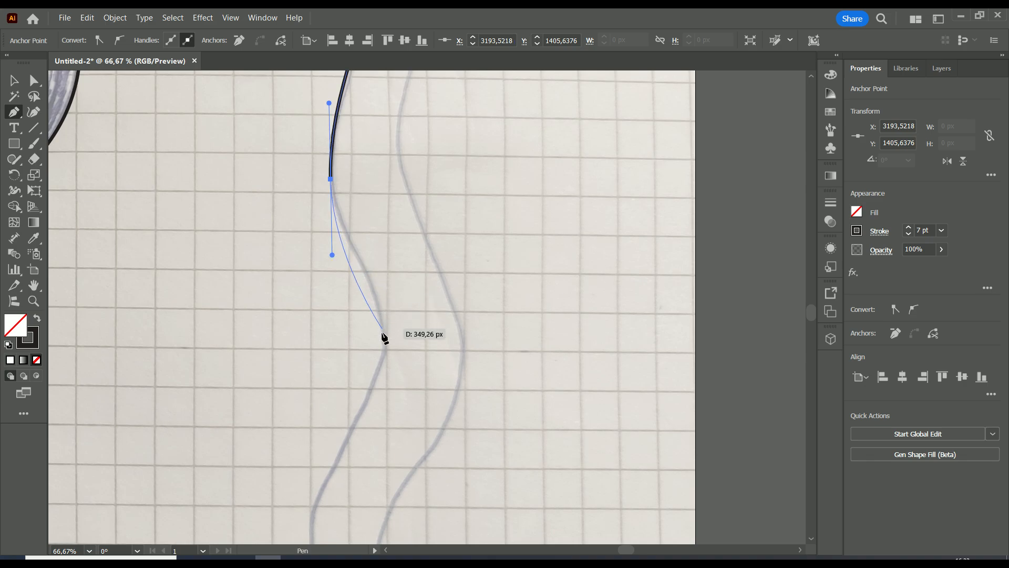
drag(385, 332, 433, 252)
drag(368, 369, 366, 437)
drag(397, 430, 334, 249)
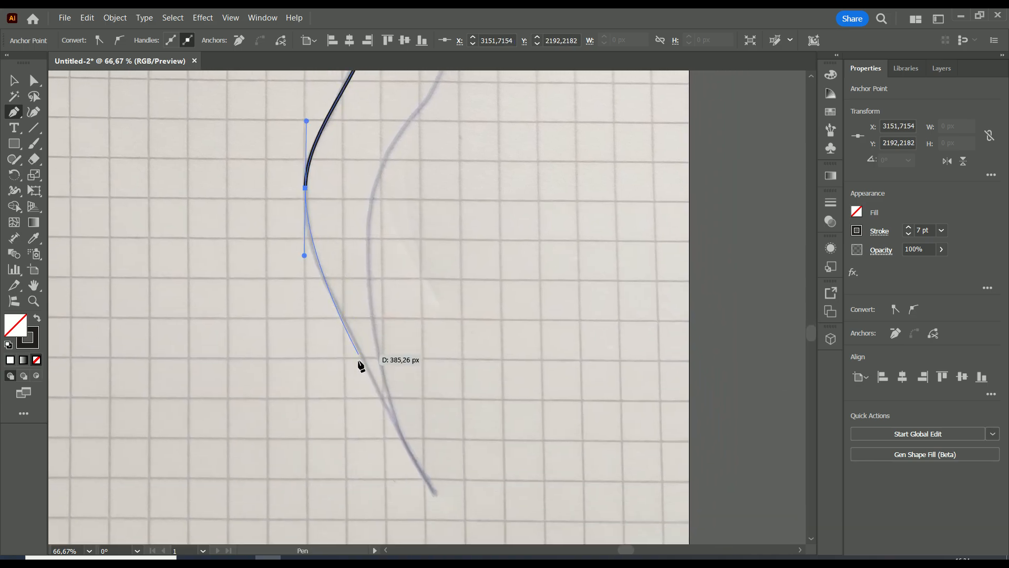
click(432, 493)
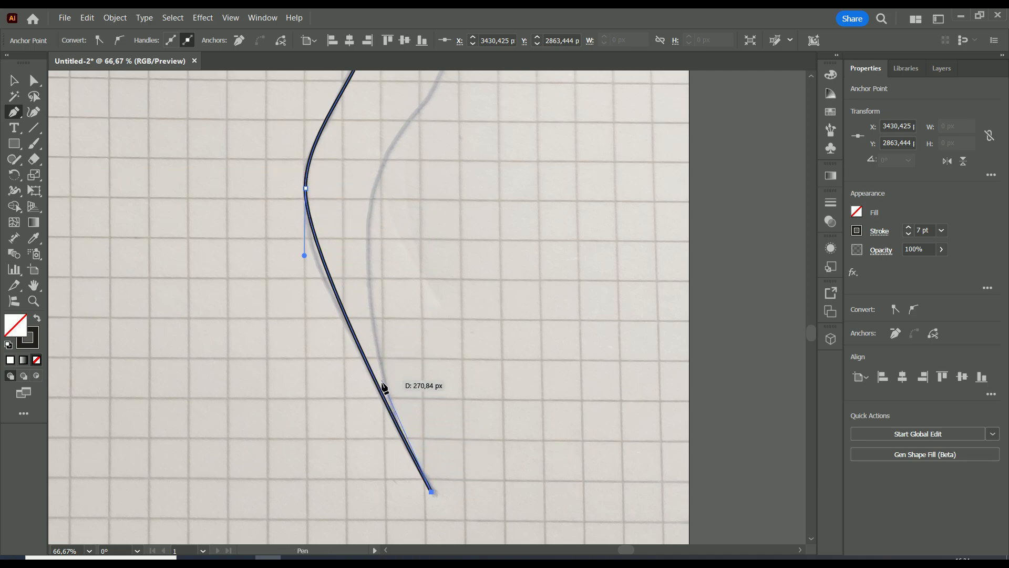
- Trace the right side of the tail upward from the tip with two curved segments, reaching the lowest inward bend
drag(389, 398, 385, 376)
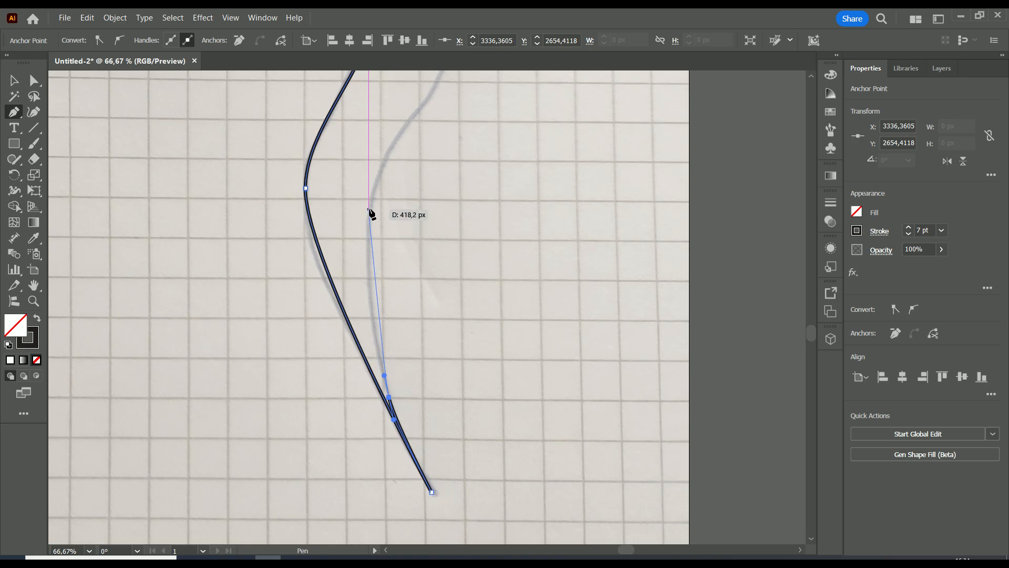
click(369, 253)
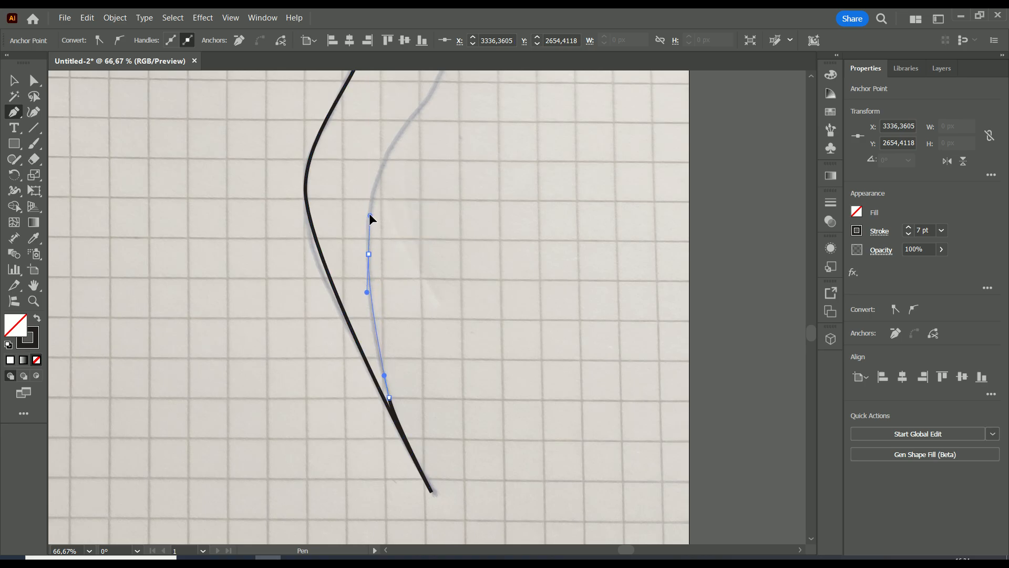
drag(370, 206, 370, 205)
drag(390, 150, 351, 308)
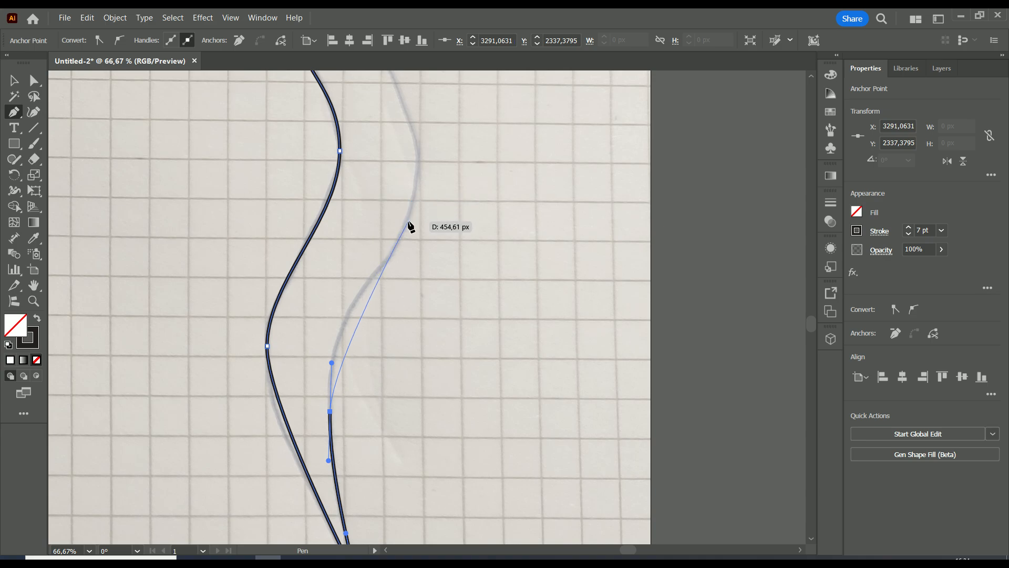
drag(409, 223, 406, 258)
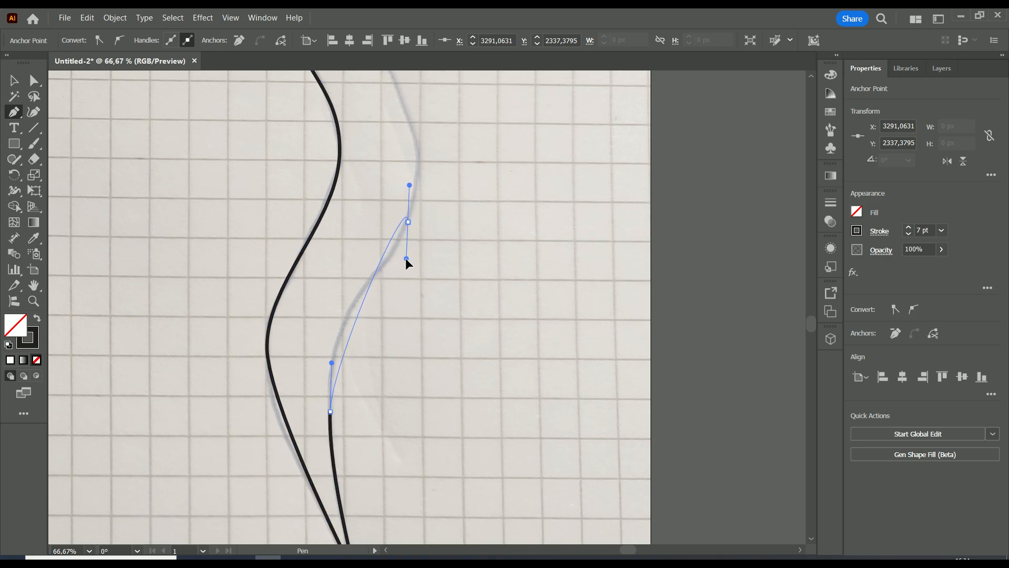
drag(408, 218, 349, 244)
key(ctrl+z)
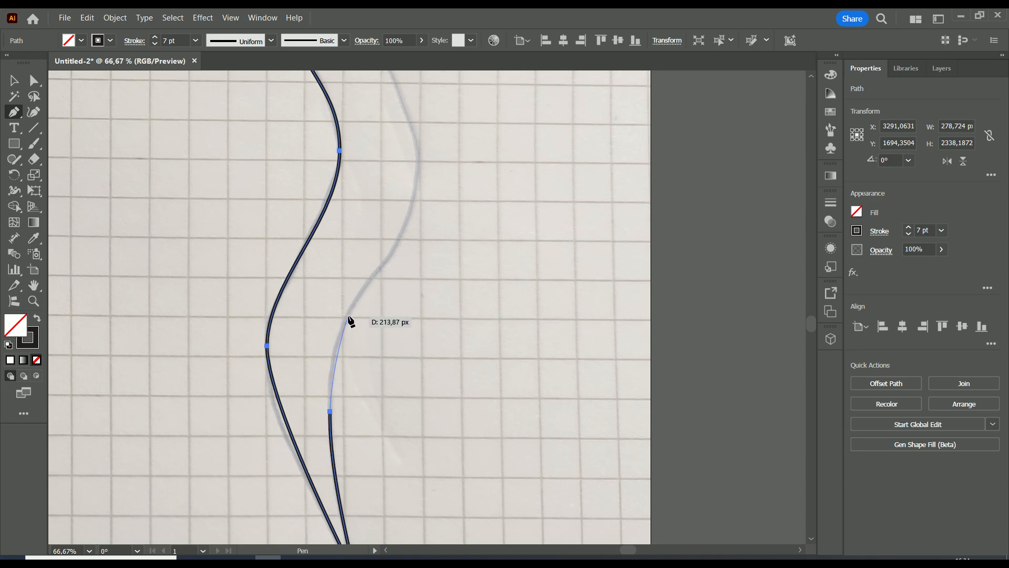
- Continue the outline up the right side of the body with curved segments through the outward bend to the inward bend below the neck
drag(351, 307, 359, 298)
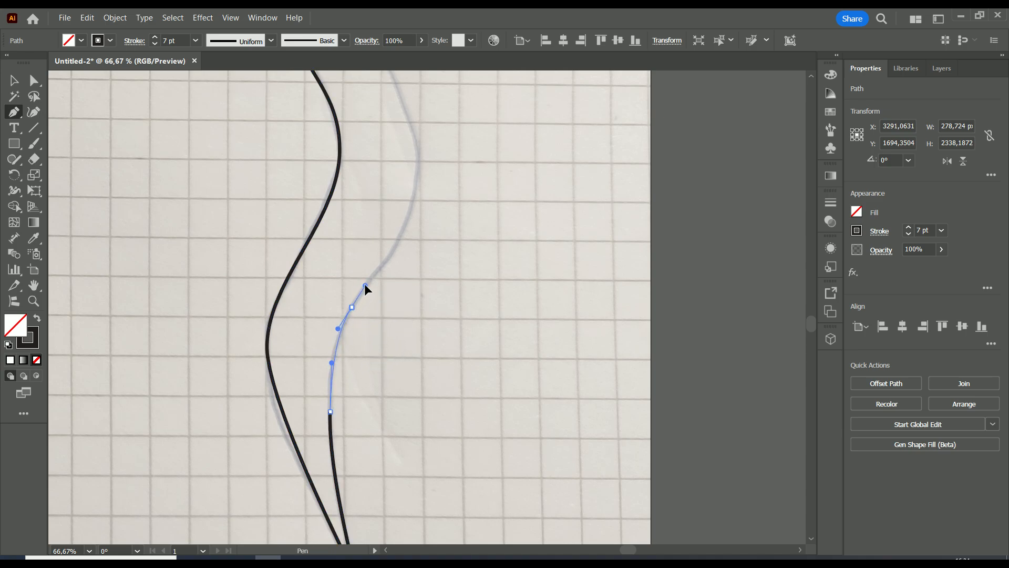
drag(417, 180, 419, 115)
key(space)
drag(417, 115, 437, 372)
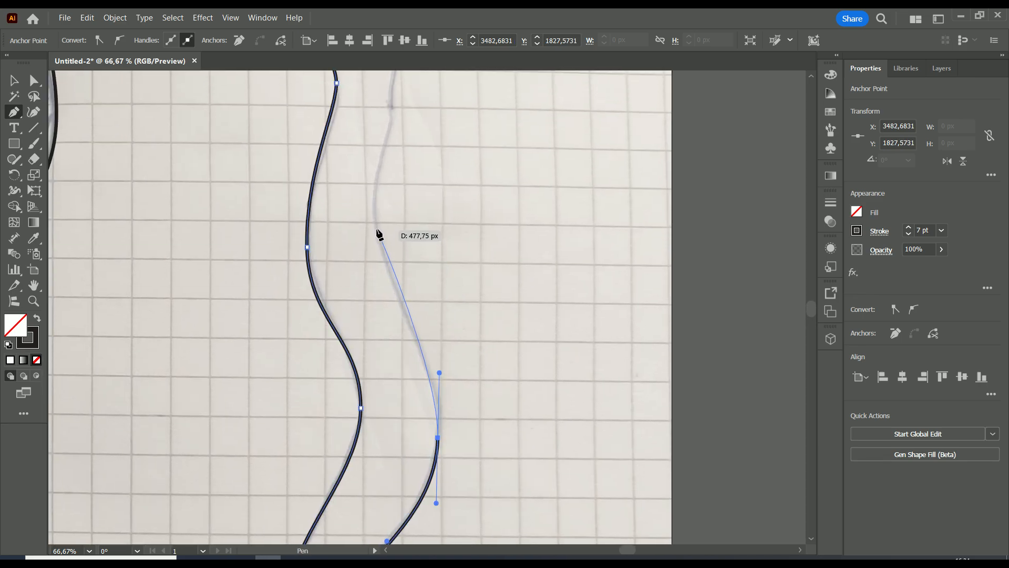
mouse_move(372, 212)
mouse_down()
mouse_move(378, 151)
mouse_move(345, 316)
mouse_up()
key(space)
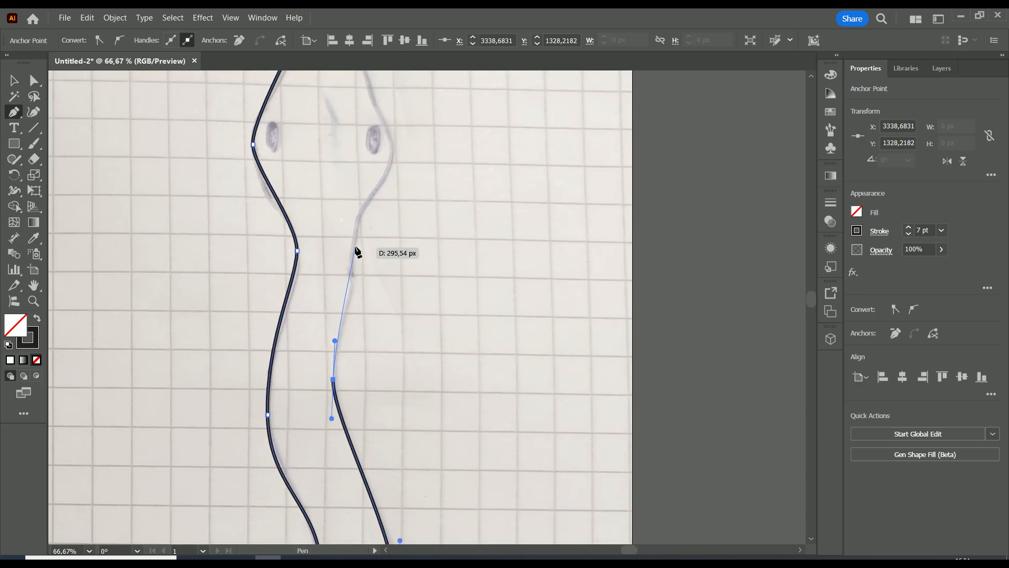
- Trace the right side of the neck and head with curved segments and close the snake outline at its starting anchor on the snout
drag(352, 249, 354, 232)
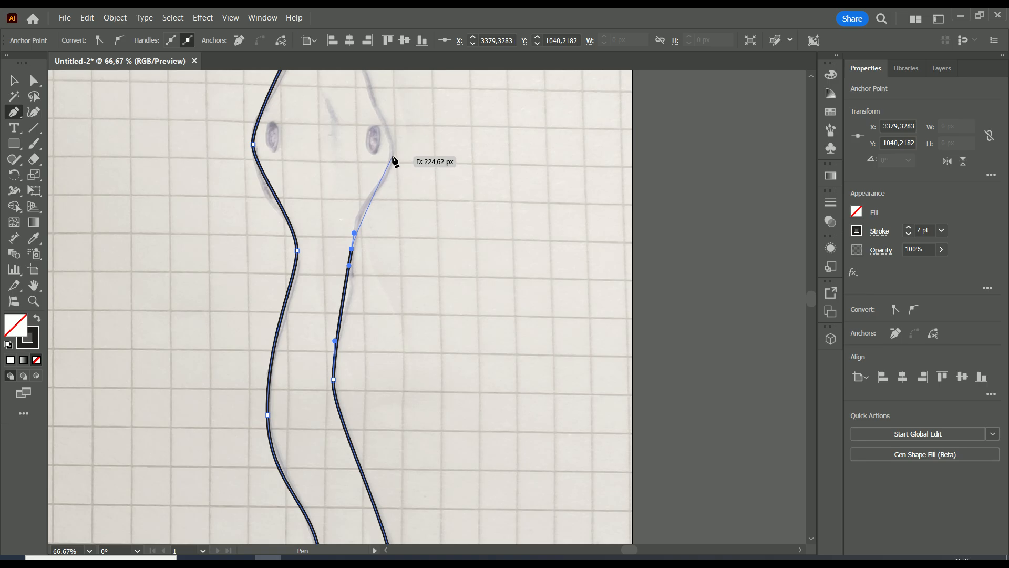
drag(394, 143, 394, 121)
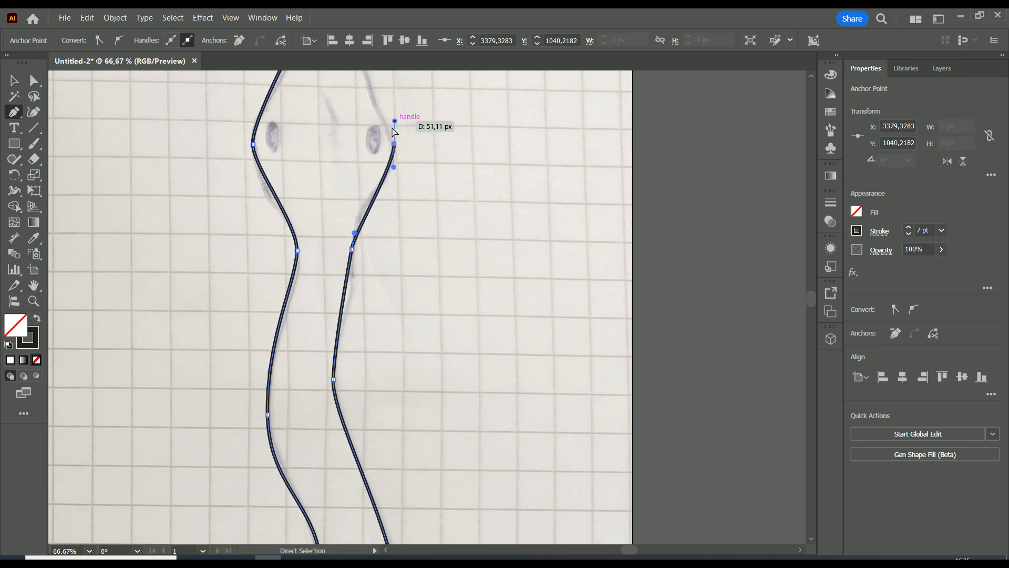
key(ctrl+z)
drag(362, 209, 374, 192)
drag(387, 153, 368, 247)
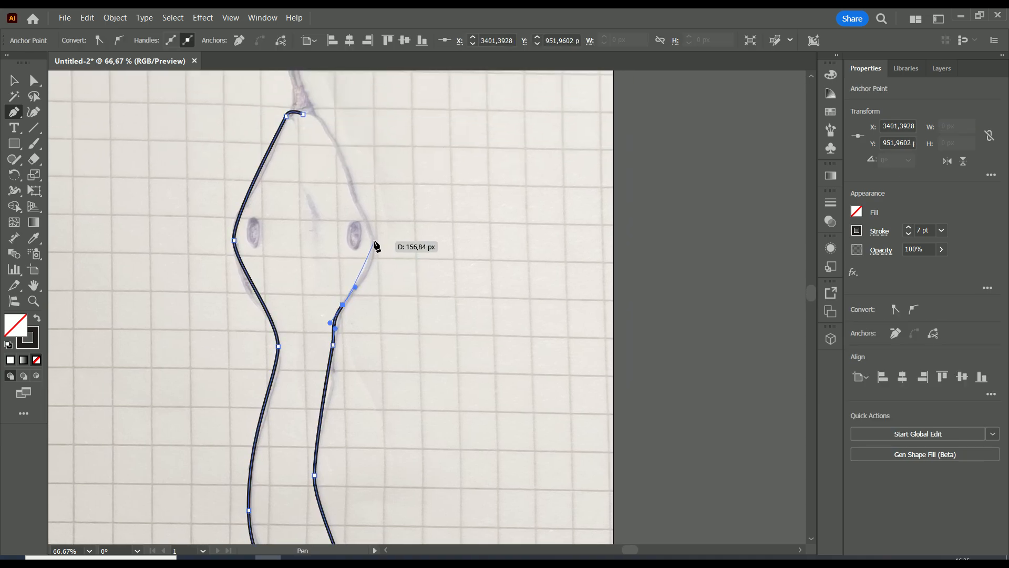
click(374, 243)
drag(375, 199, 374, 196)
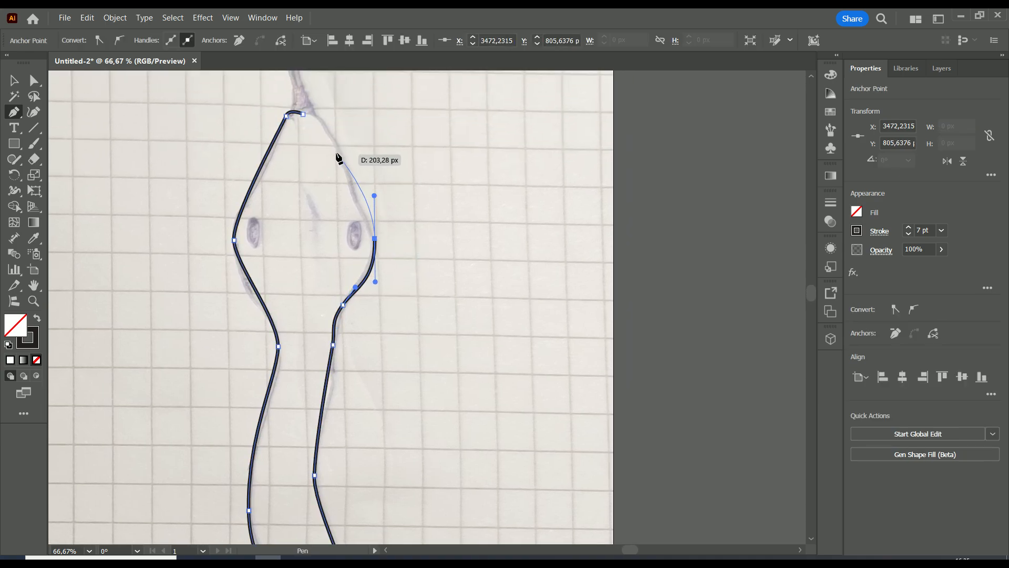
click(322, 112)
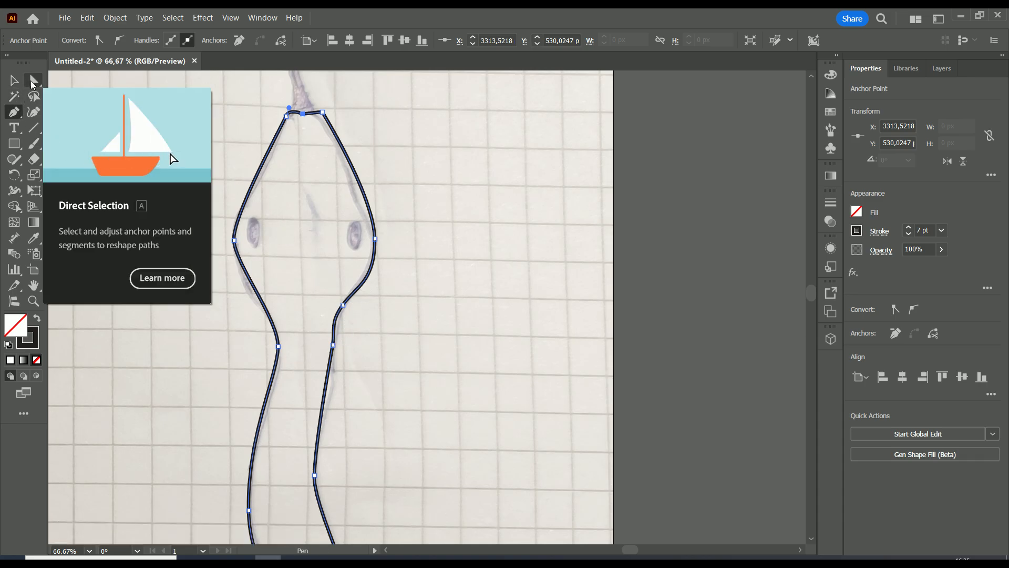
- Lengthen the lower handle at the head's widest left anchor with Direct Selection so the curve follows the sketched cheek
click(33, 83)
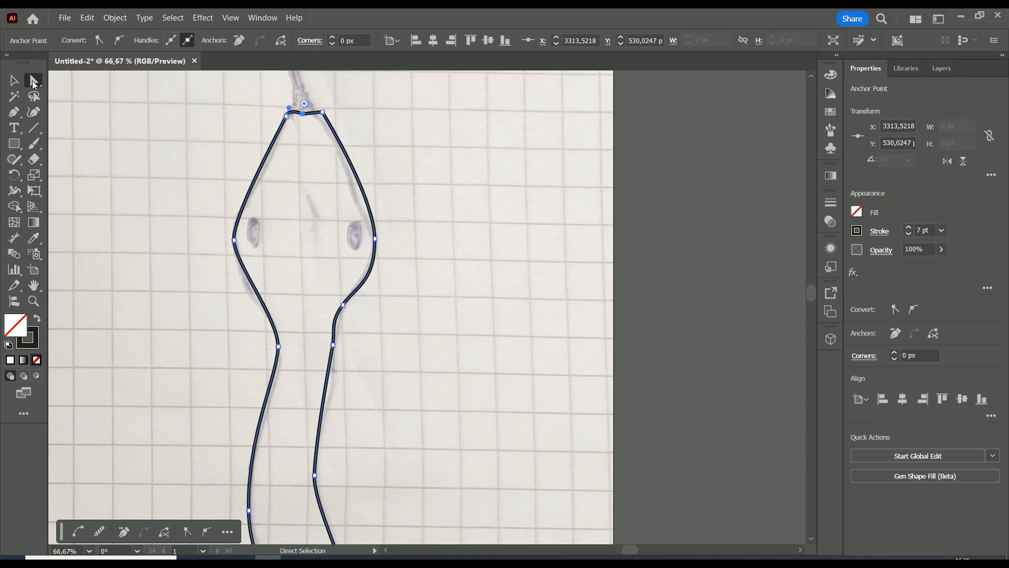
click(234, 242)
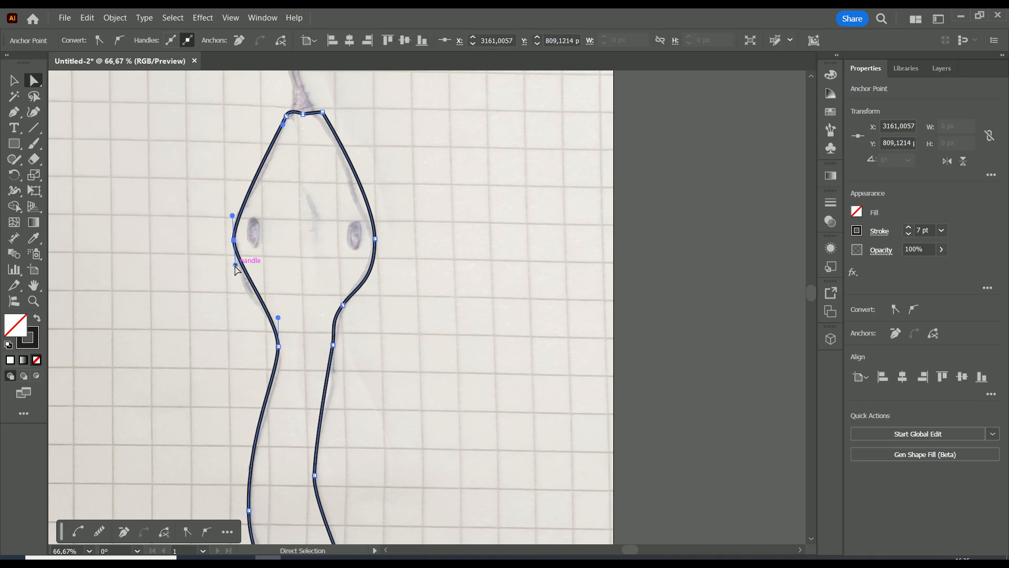
drag(235, 265, 232, 286)
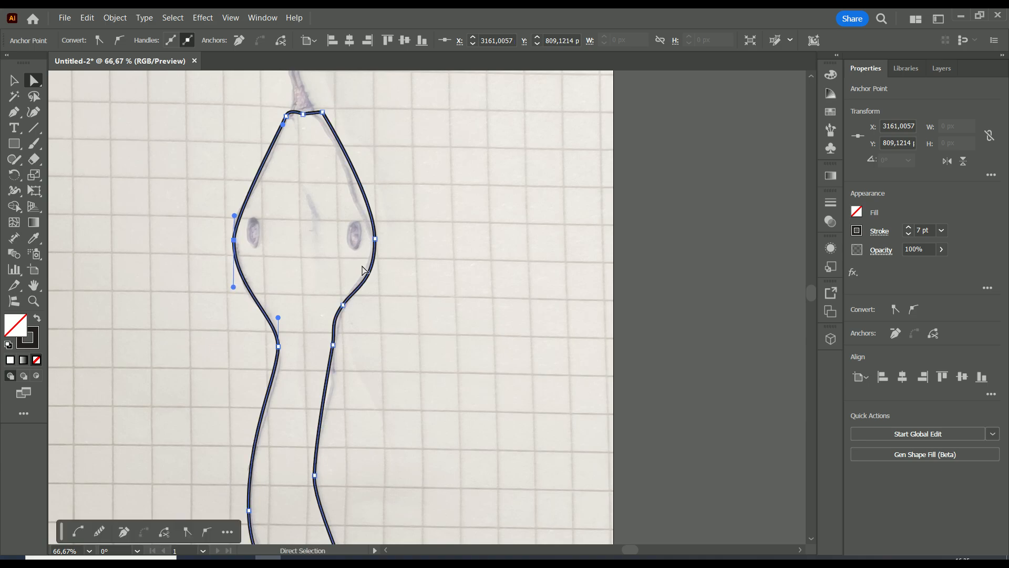
- Shift the extra anchor between the right side of the neck and head, and delete it with the Pen tool
click(342, 305)
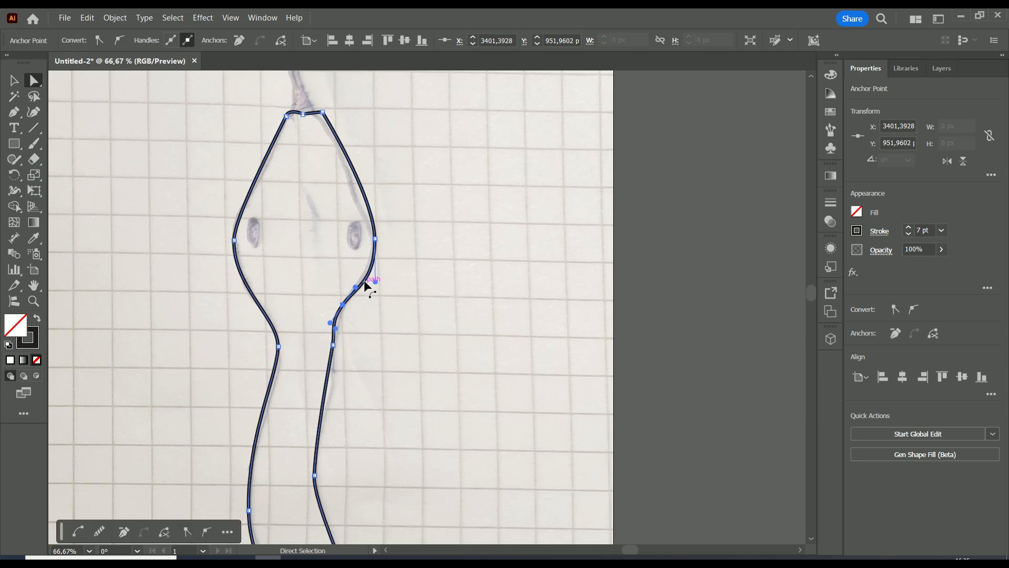
mouse_move(343, 305)
mouse_down()
mouse_move(352, 292)
mouse_move(338, 315)
mouse_up()
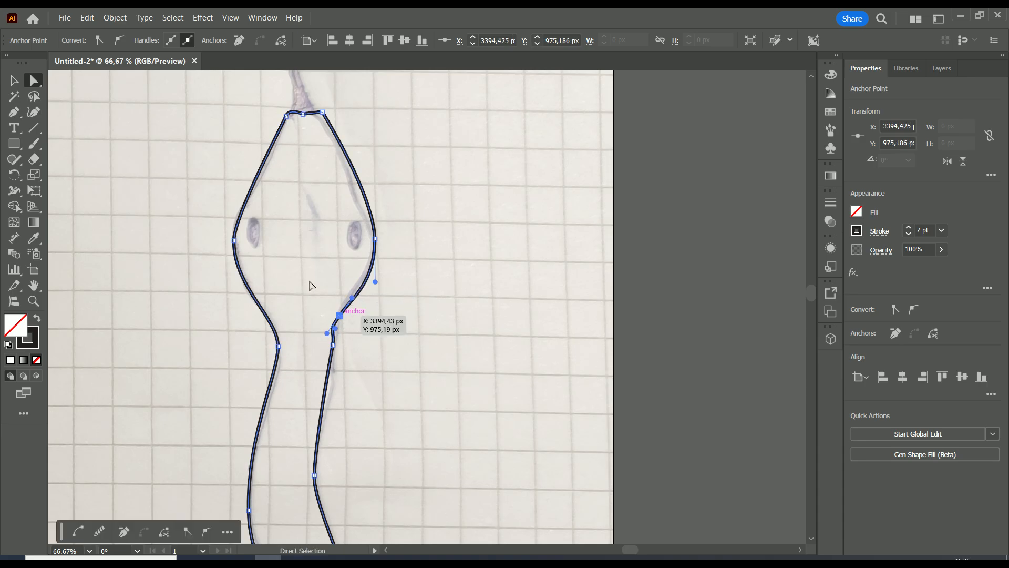
click(14, 111)
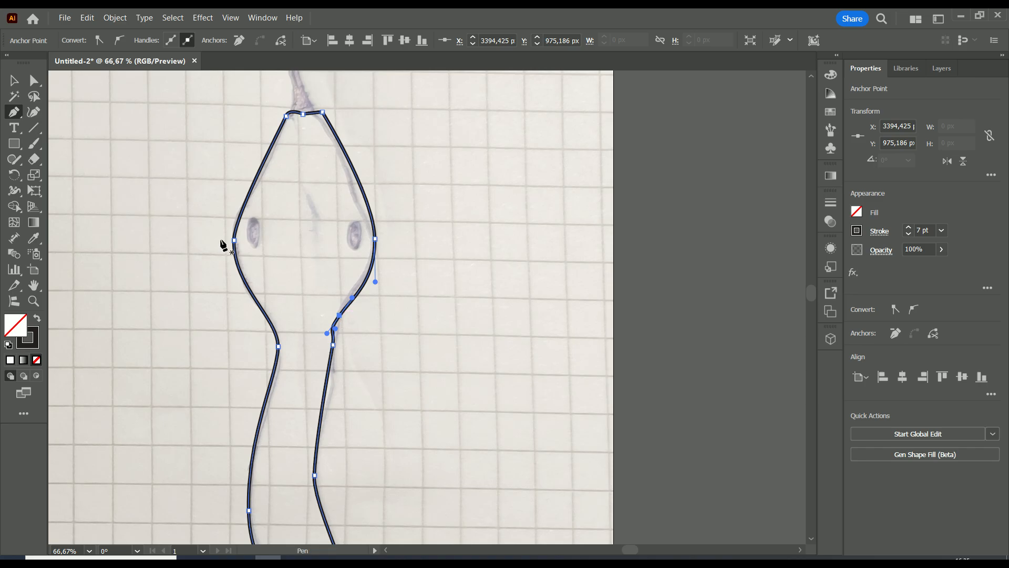
click(340, 315)
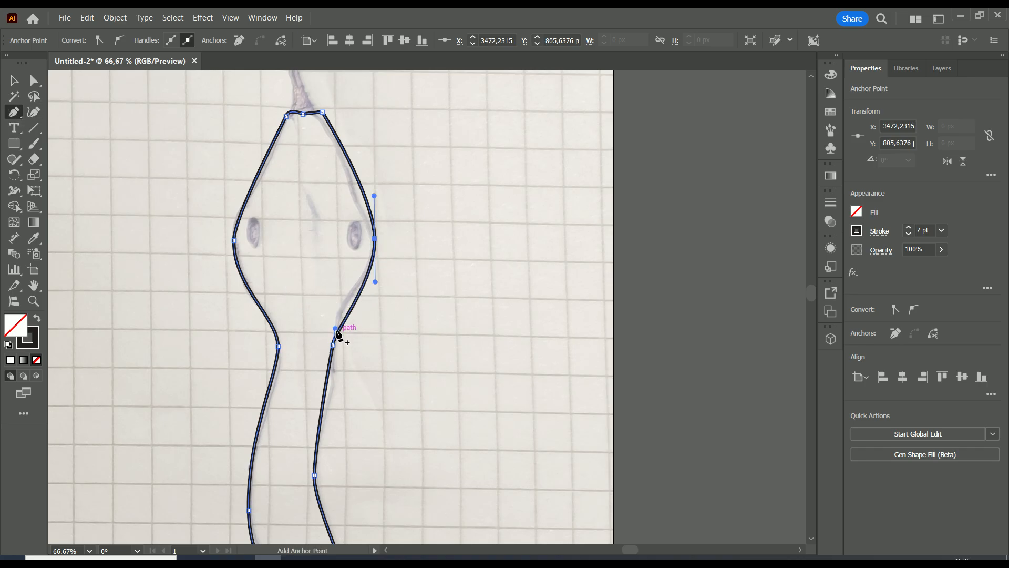
- Adjust the handles at the right neck anchor and the head's widest right anchor to smooth the curve between them
click(33, 80)
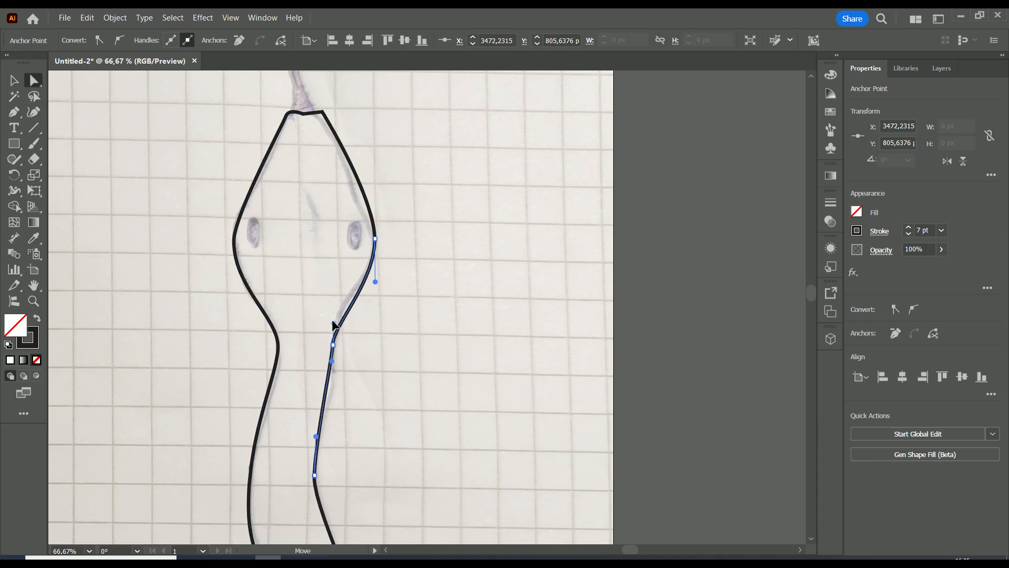
mouse_move(337, 331)
mouse_down()
mouse_move(338, 290)
mouse_move(339, 315)
mouse_move(329, 322)
mouse_up()
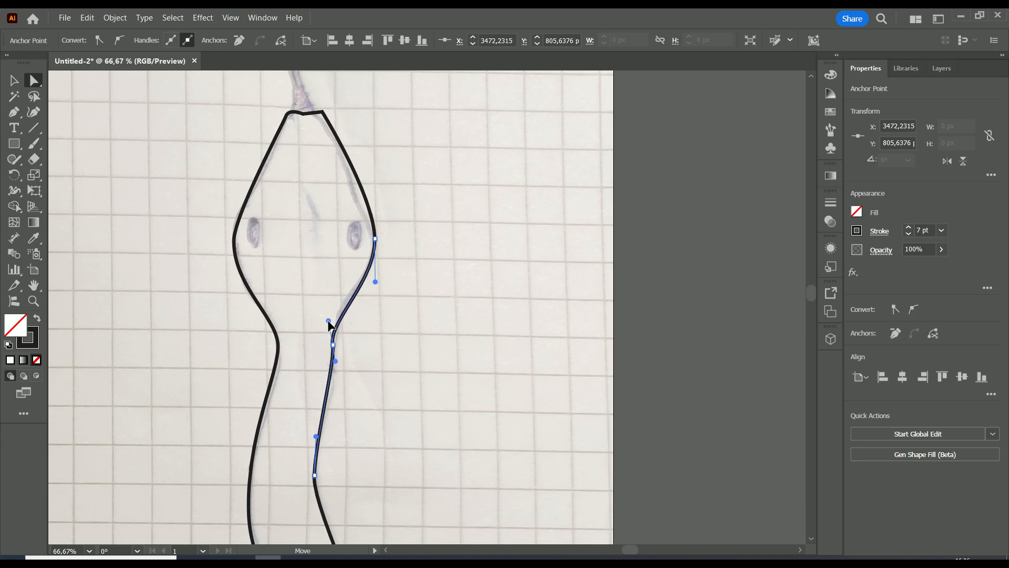
drag(375, 282, 376, 292)
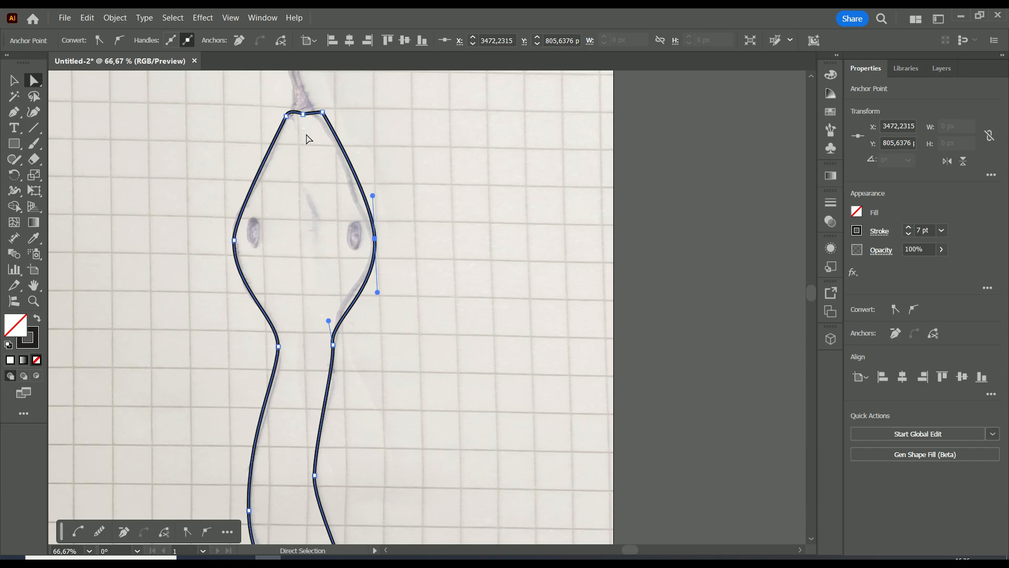
- Raise the snout's middle anchor and adjust the upper handle at the head's widest right anchor to refine the head shape
drag(305, 115, 304, 108)
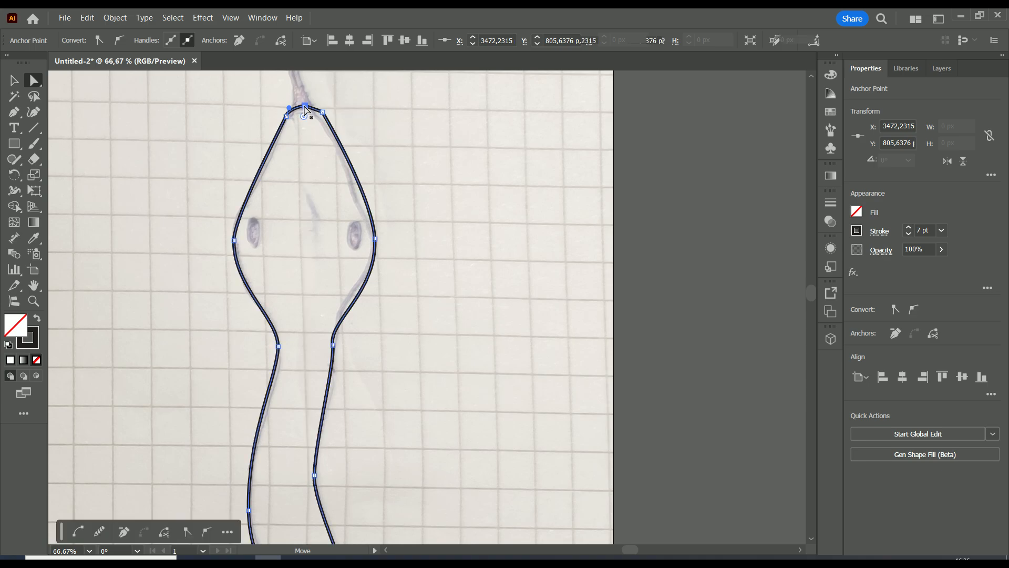
click(344, 135)
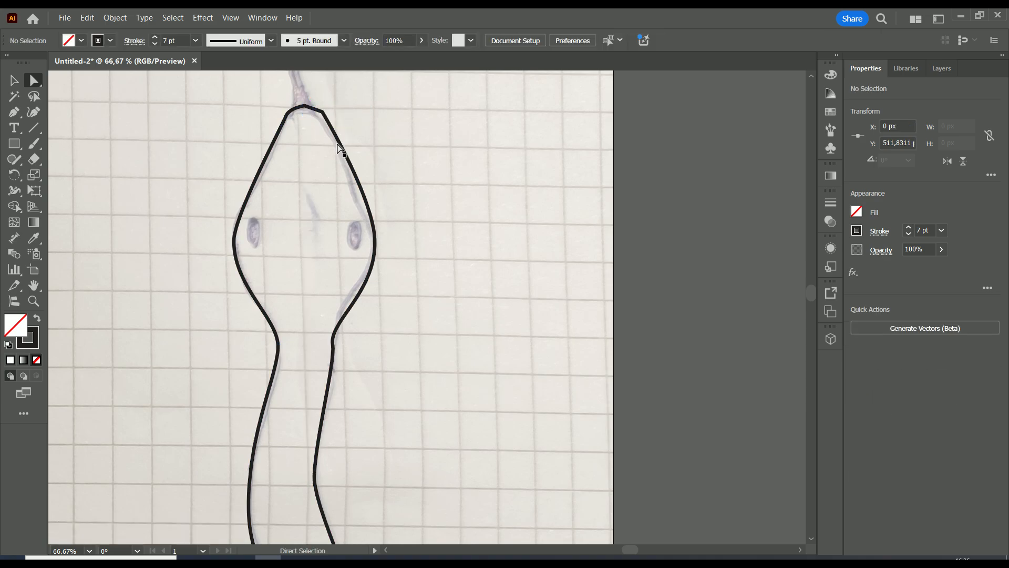
click(374, 229)
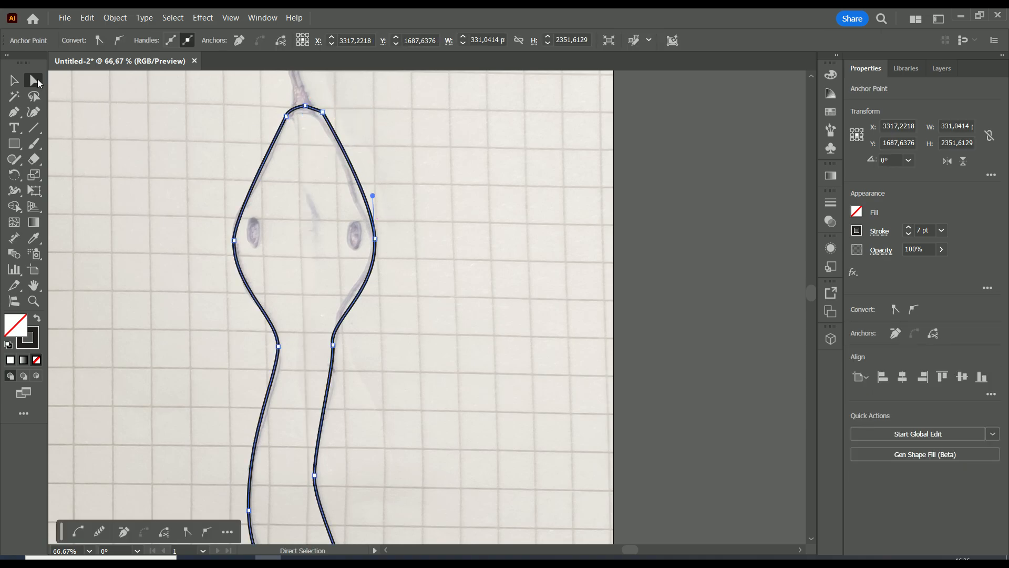
scroll(377, 296, up, 1)
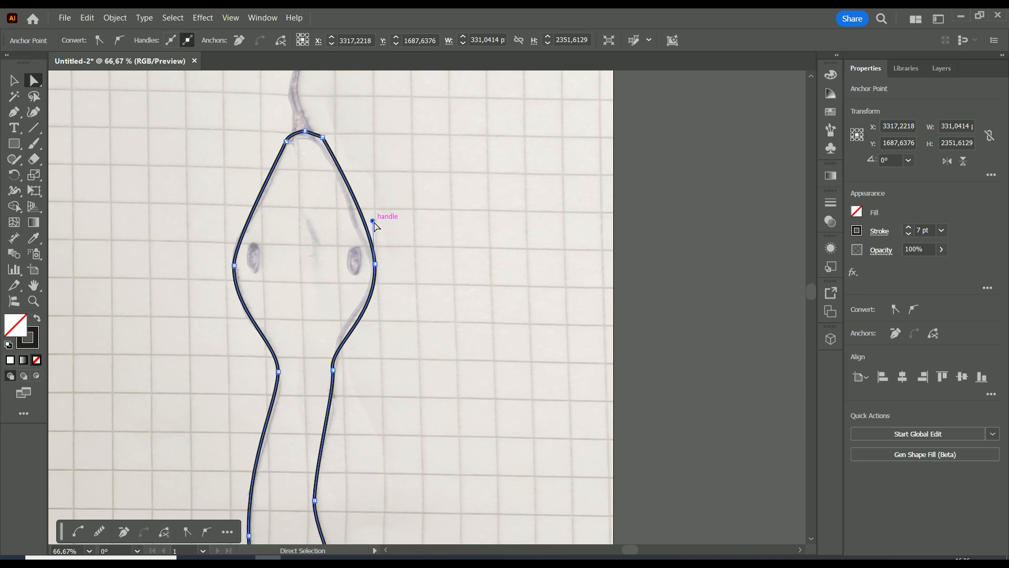
mouse_move(373, 222)
mouse_down()
mouse_move(365, 224)
mouse_move(379, 218)
mouse_up()
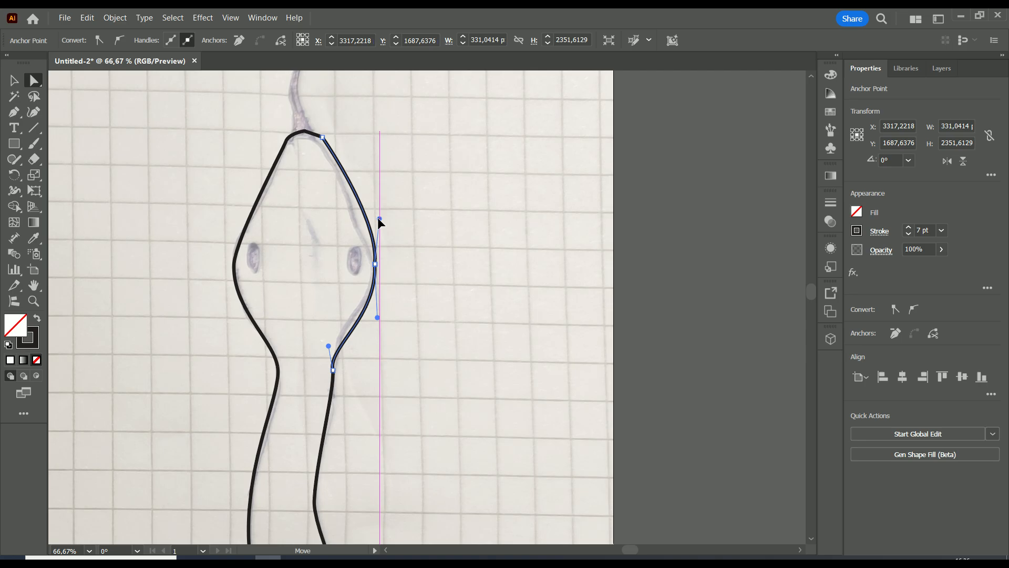
mouse_move(379, 218)
mouse_down()
mouse_move(343, 220)
mouse_move(449, 226)
mouse_move(343, 222)
mouse_move(415, 223)
mouse_move(373, 228)
mouse_move(371, 209)
mouse_up()
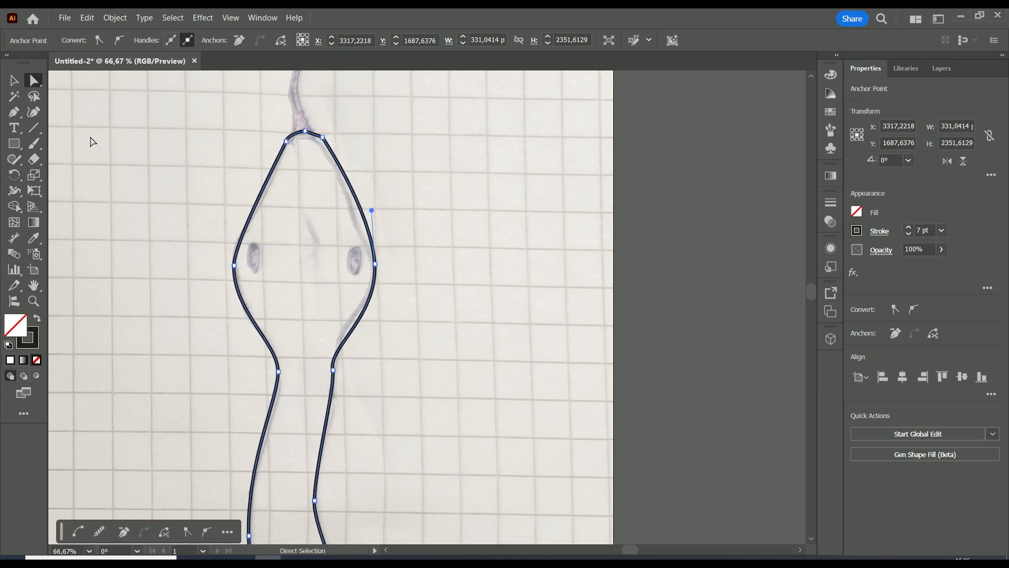
drag(301, 133, 308, 131)
- Examine the complete snake outline and the square and axe outlines against the sketches across the whole artboard
scroll(424, 383, down, 2)
scroll(422, 397, down, 1)
scroll(492, 226, down, 1)
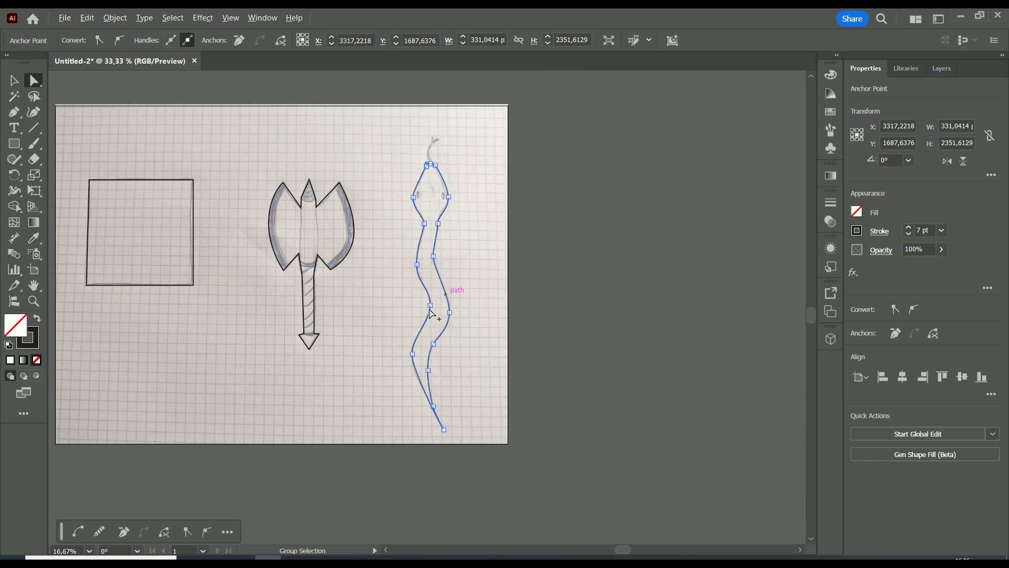
scroll(400, 313, up, 2)
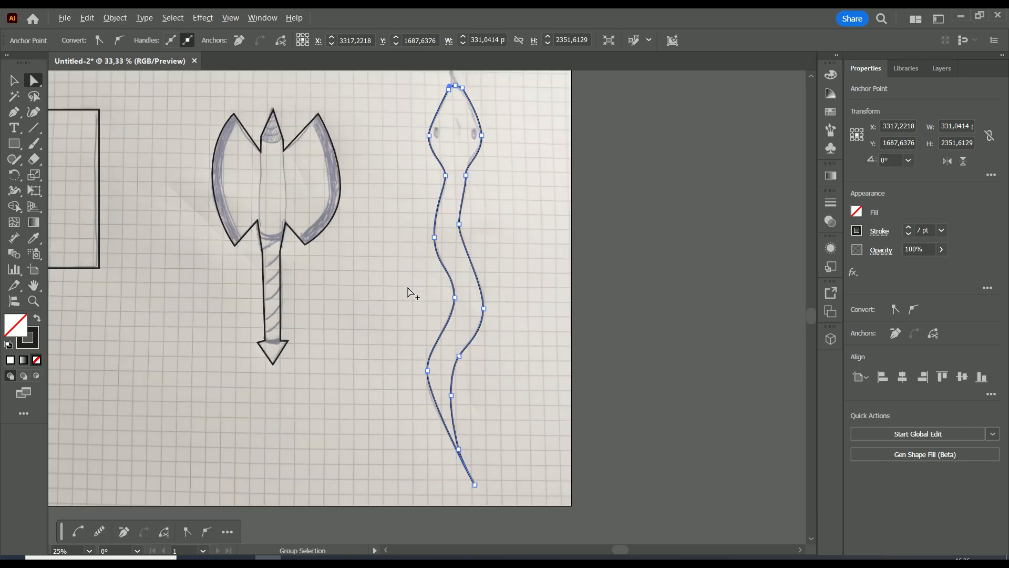
scroll(383, 284, down, 2)
scroll(371, 274, up, 1)
scroll(368, 264, down, 1)
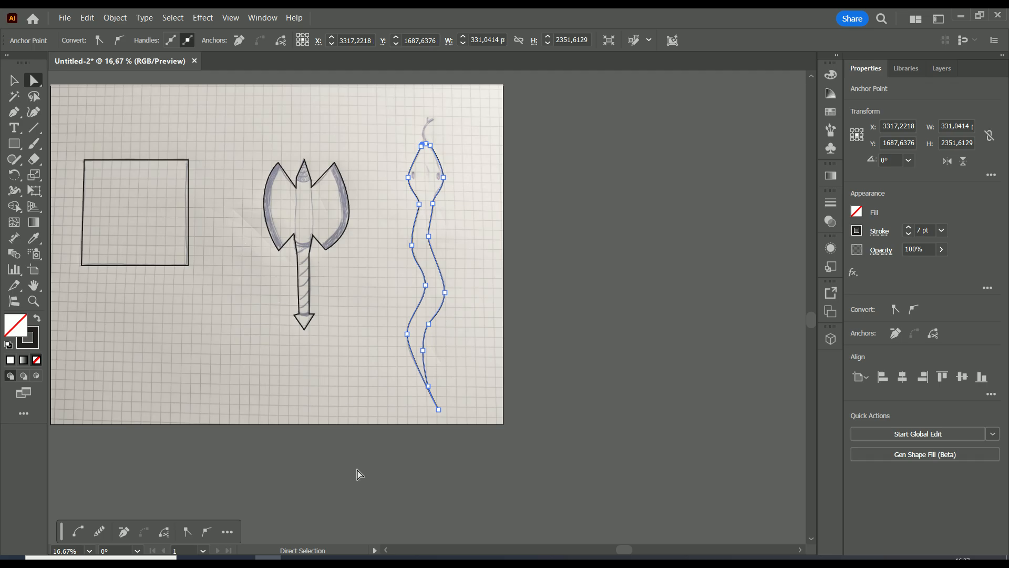
mouse_move(292, 558)
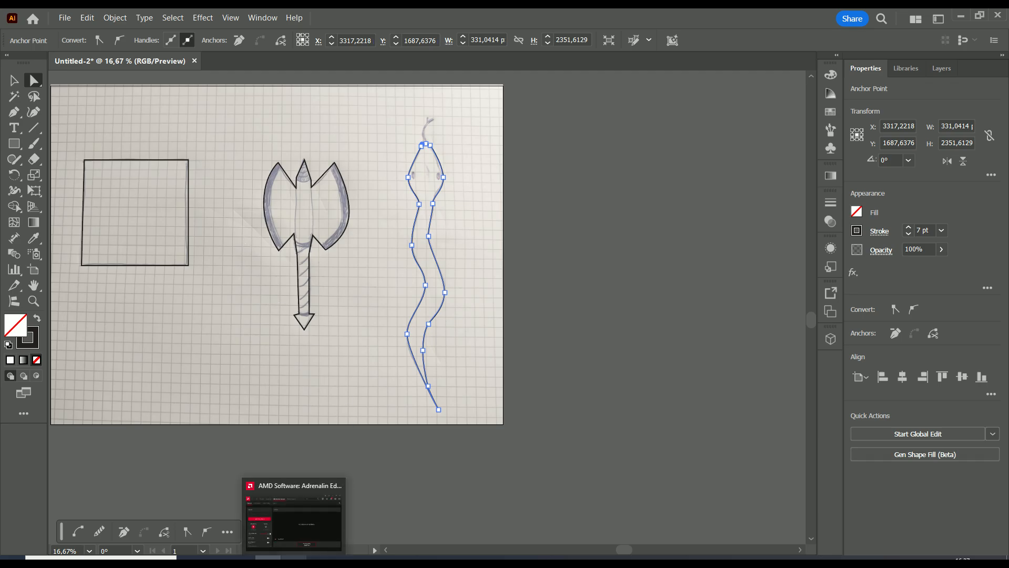